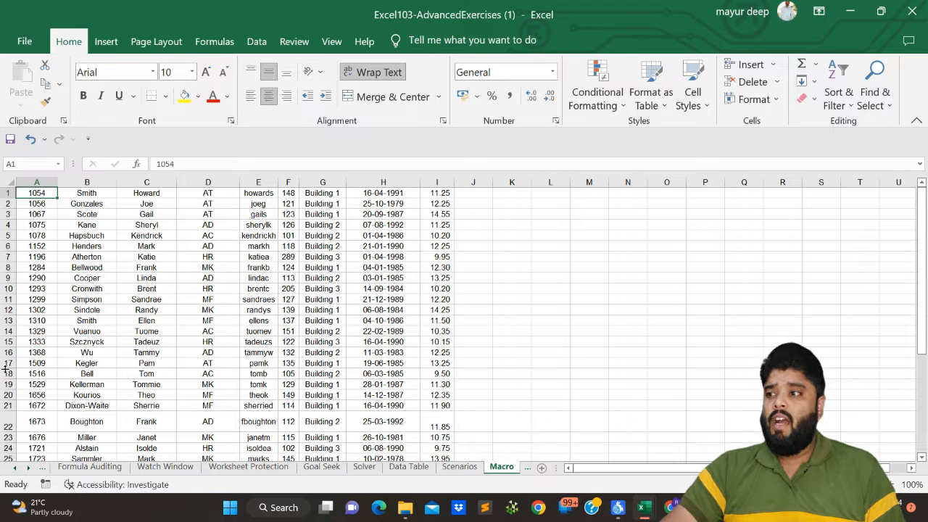
# Examine the employee records on the Macro worksheet, checking the first row and the extent of the data range.
pyautogui.click(12, 184)
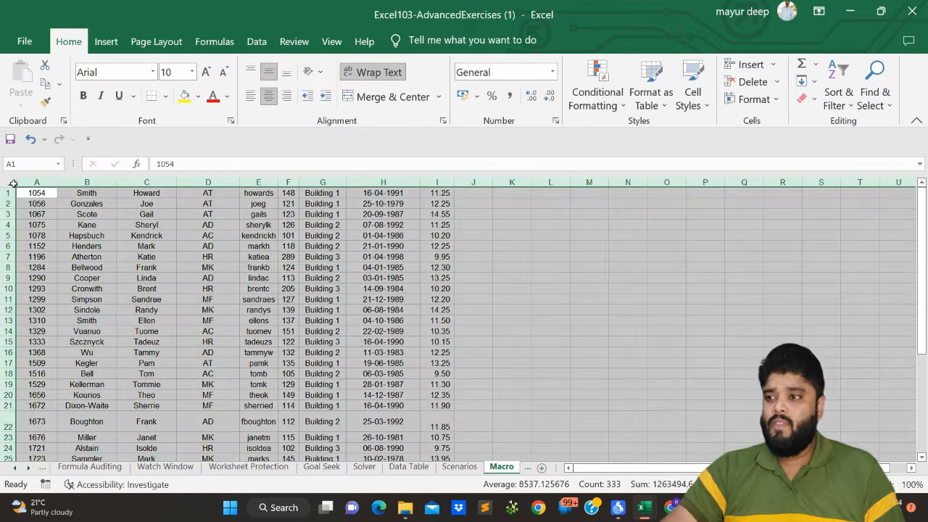
pyautogui.click(236, 248)
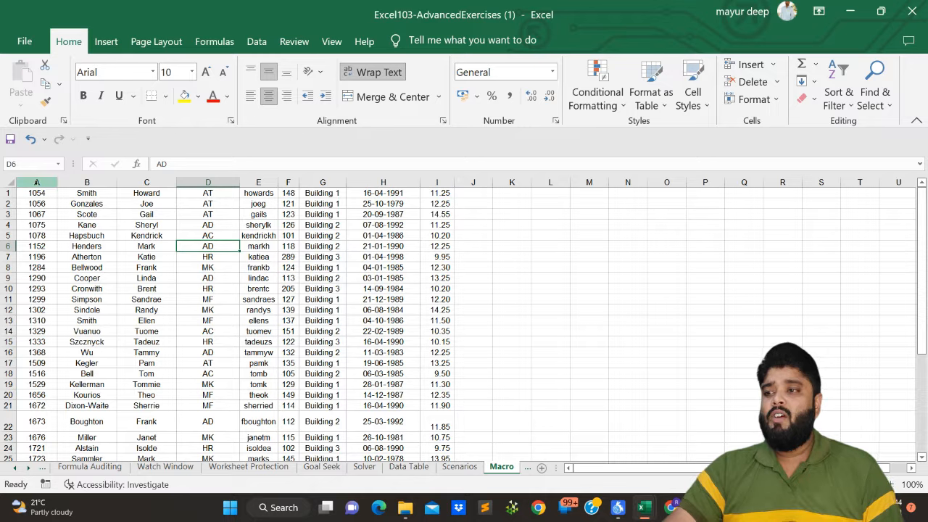
pyautogui.moveTo(32, 194); pyautogui.dragTo(429, 381)
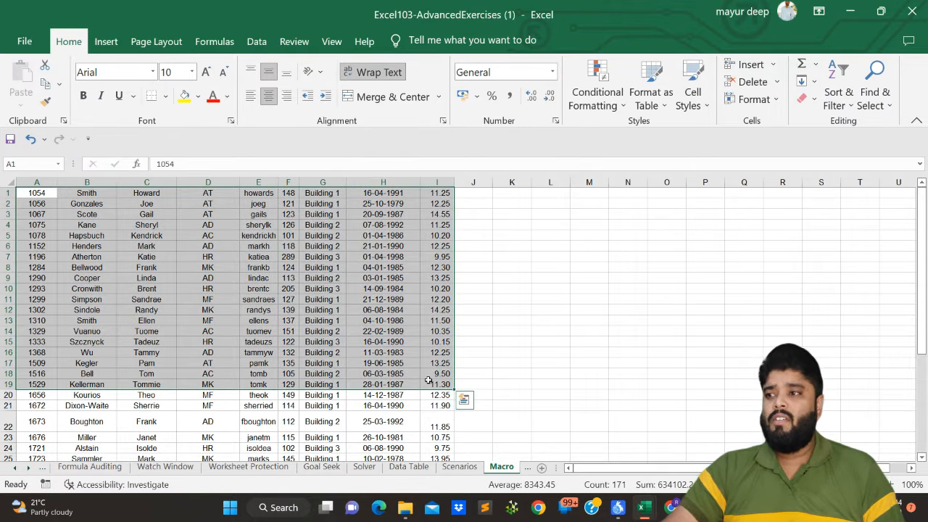
pyautogui.click(375, 331)
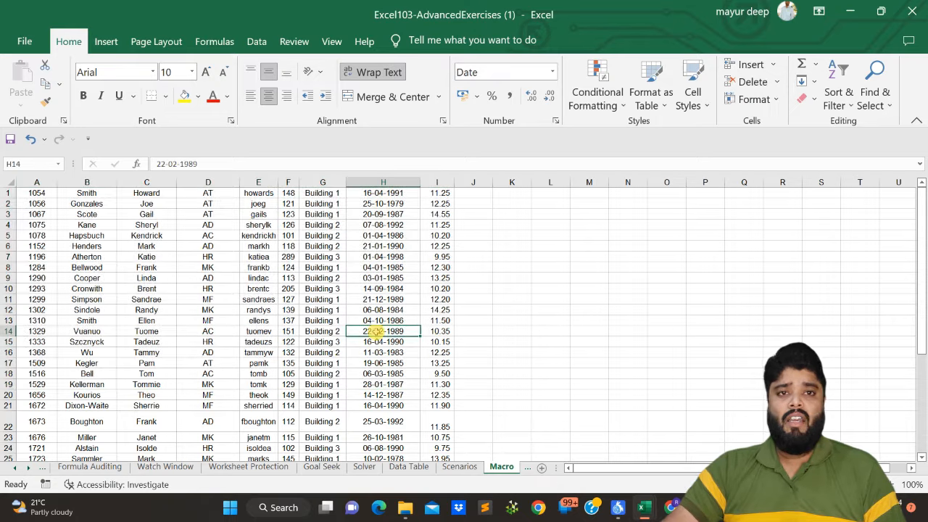
pyautogui.click(337, 266)
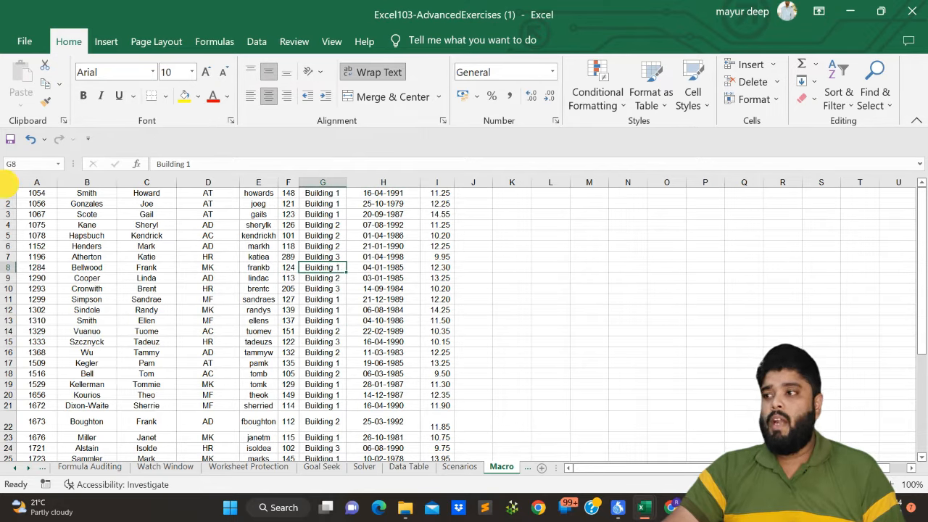
pyautogui.click(9, 181)
pyautogui.click(310, 278)
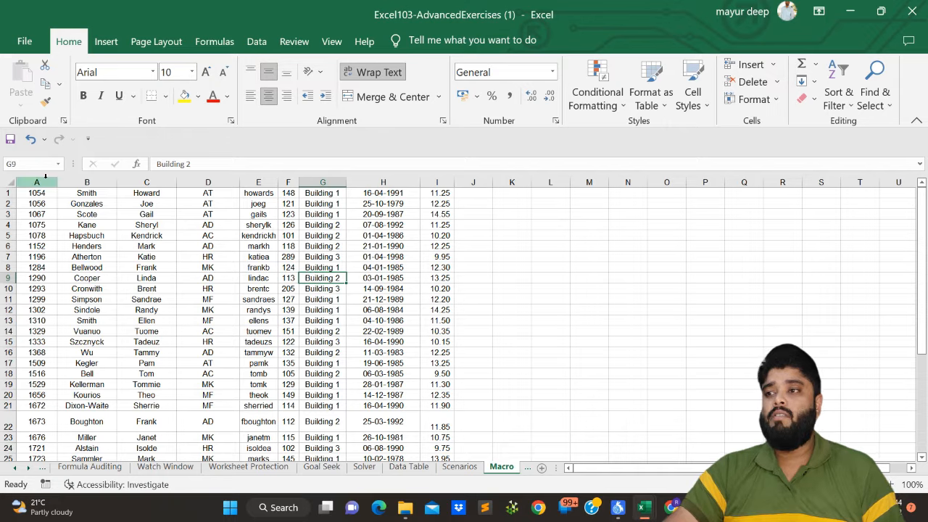
pyautogui.click(9, 192)
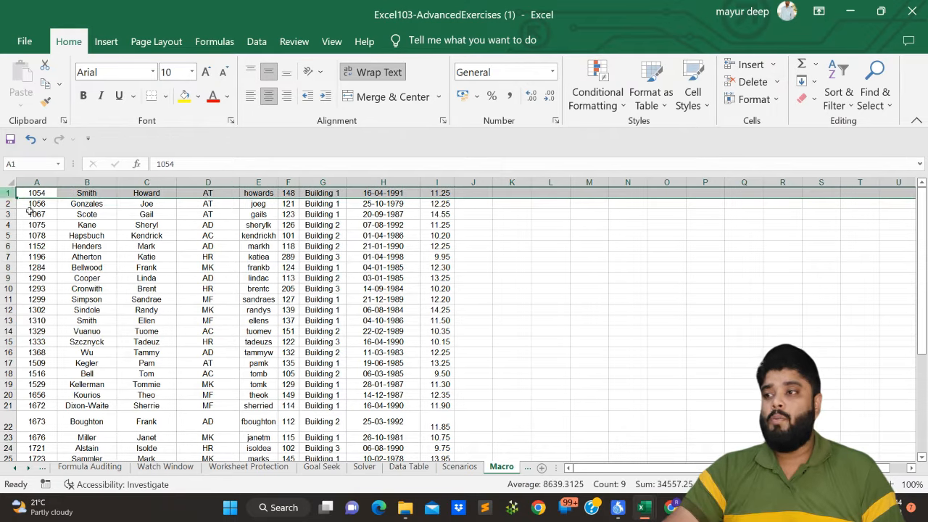
pyautogui.click(208, 288)
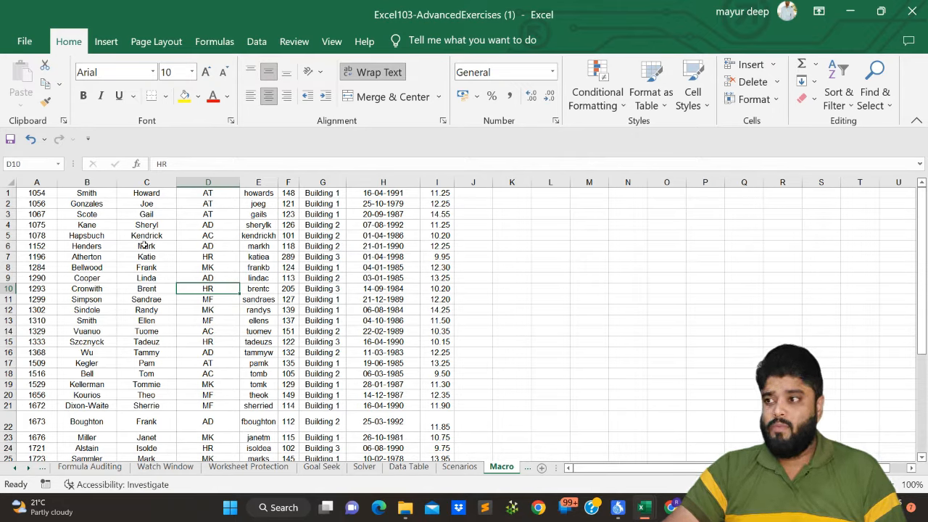
pyautogui.click(8, 180)
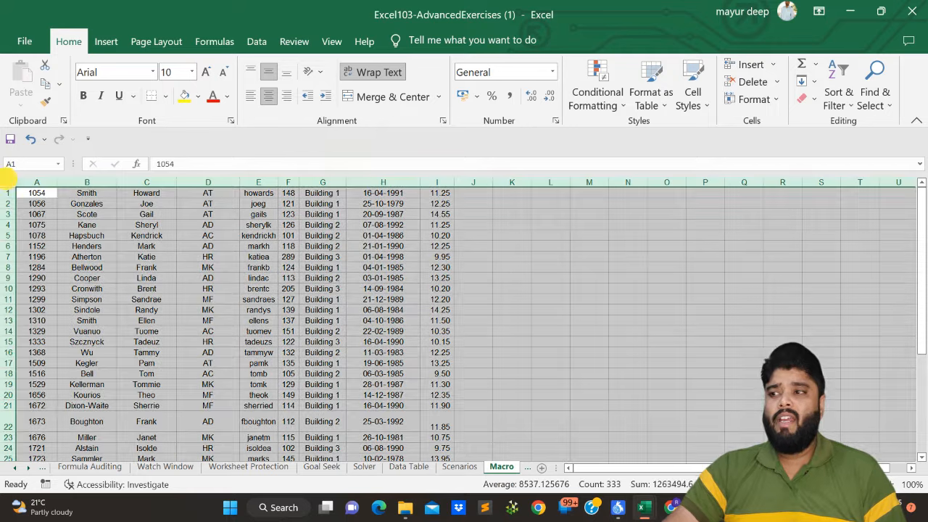
pyautogui.click(179, 237)
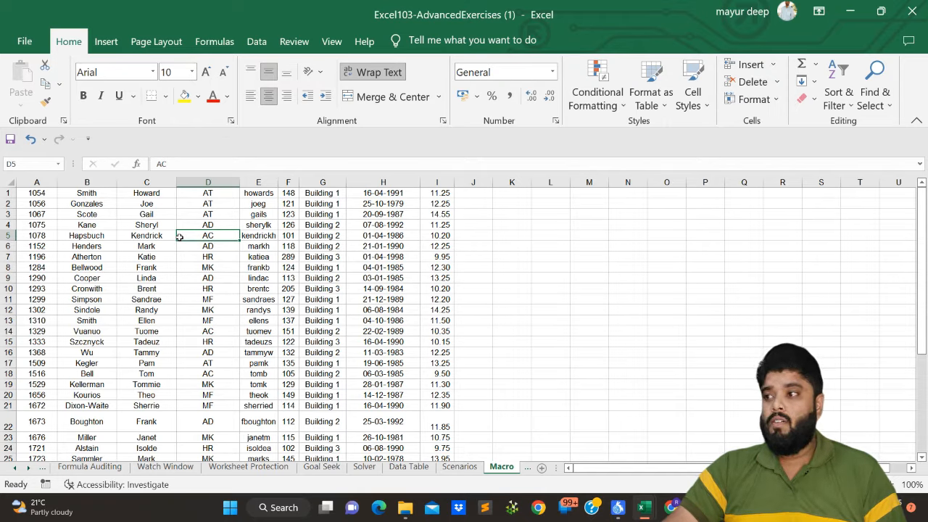
pyautogui.click(10, 181)
pyautogui.click(245, 247)
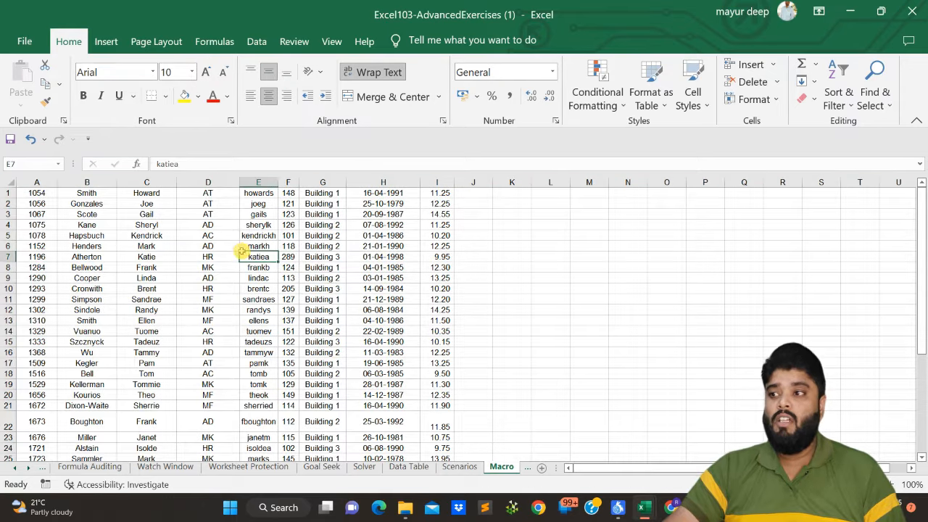
pyautogui.click(8, 193)
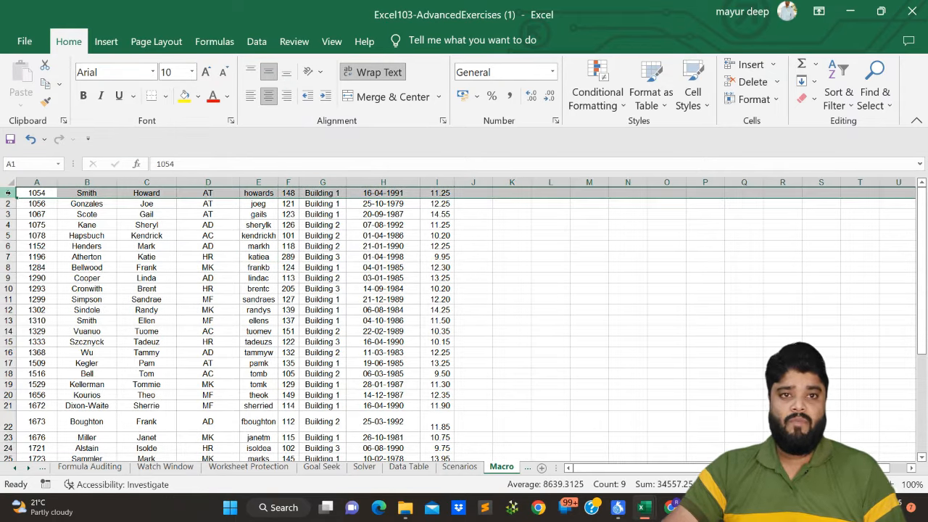
pyautogui.click(243, 258)
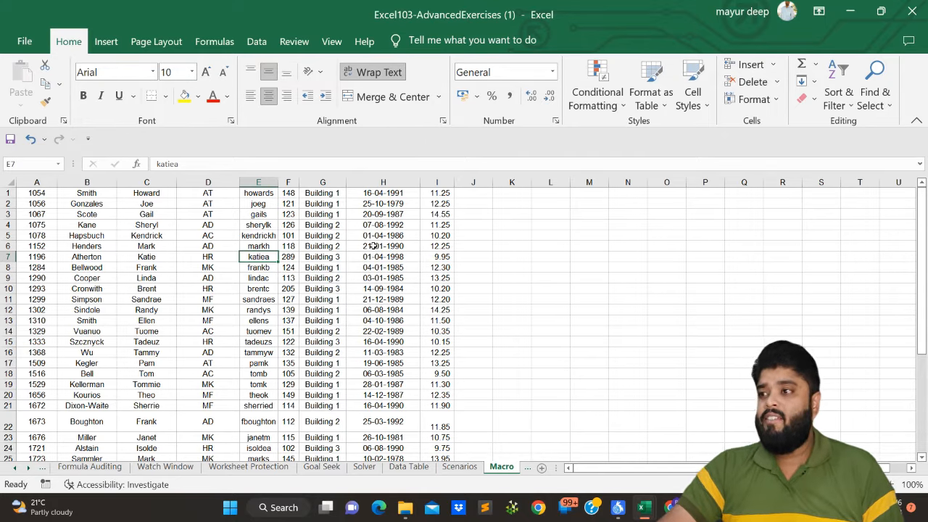
pyautogui.click(12, 182)
pyautogui.click(193, 234)
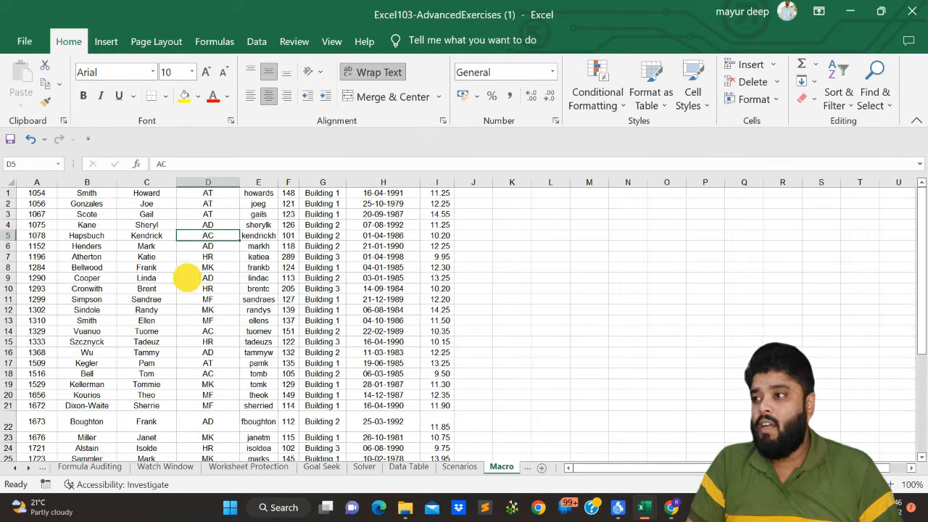
pyautogui.click(187, 278)
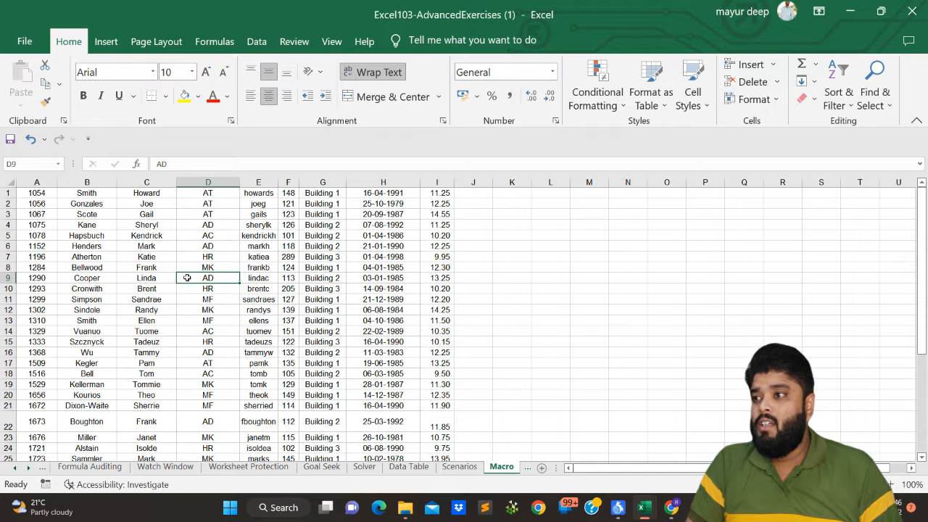
pyautogui.click(9, 182)
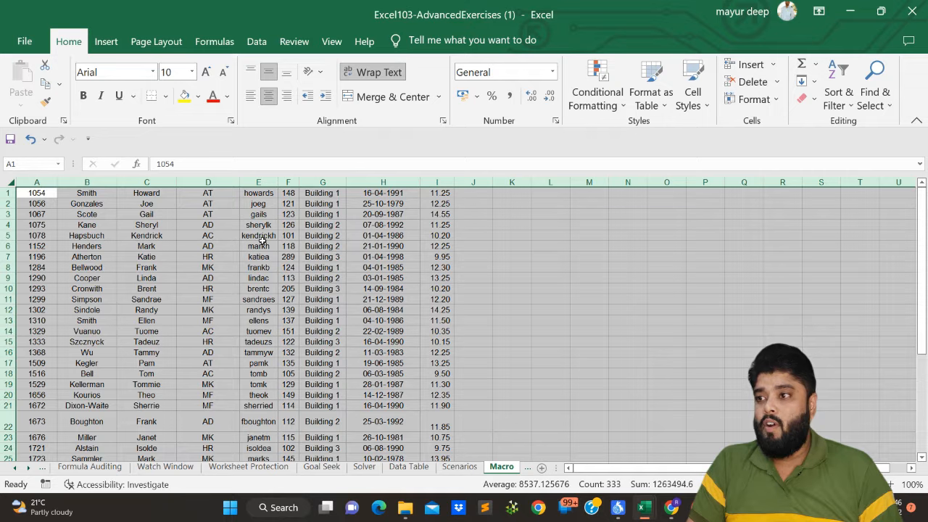
pyautogui.click(7, 193)
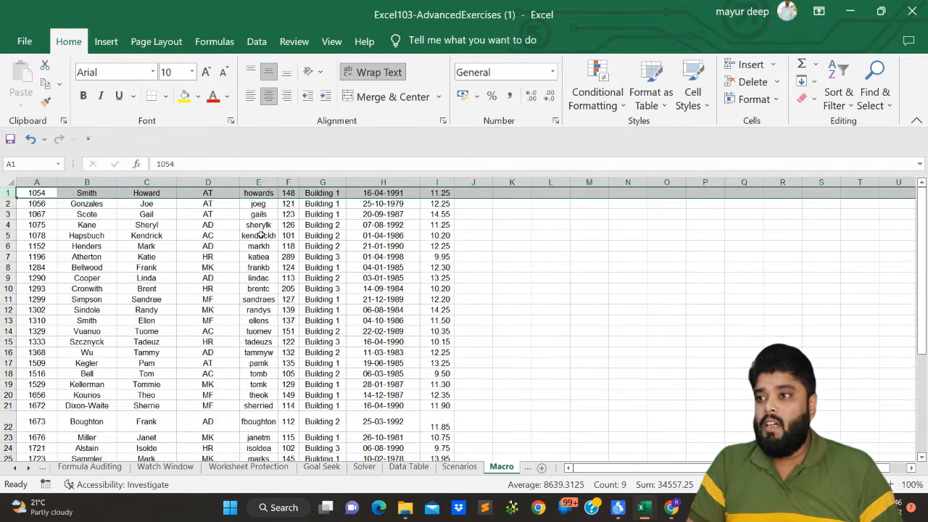
pyautogui.moveTo(42, 193); pyautogui.dragTo(435, 424)
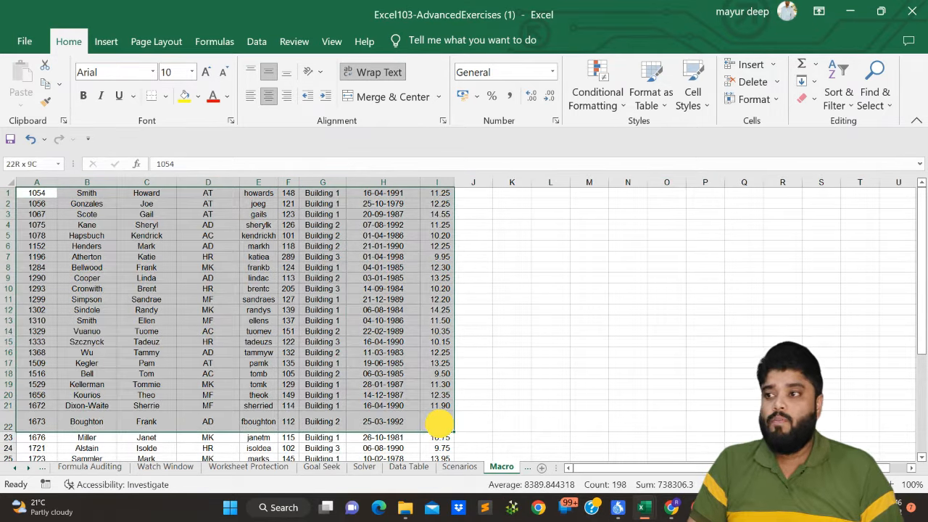
pyautogui.click(437, 235)
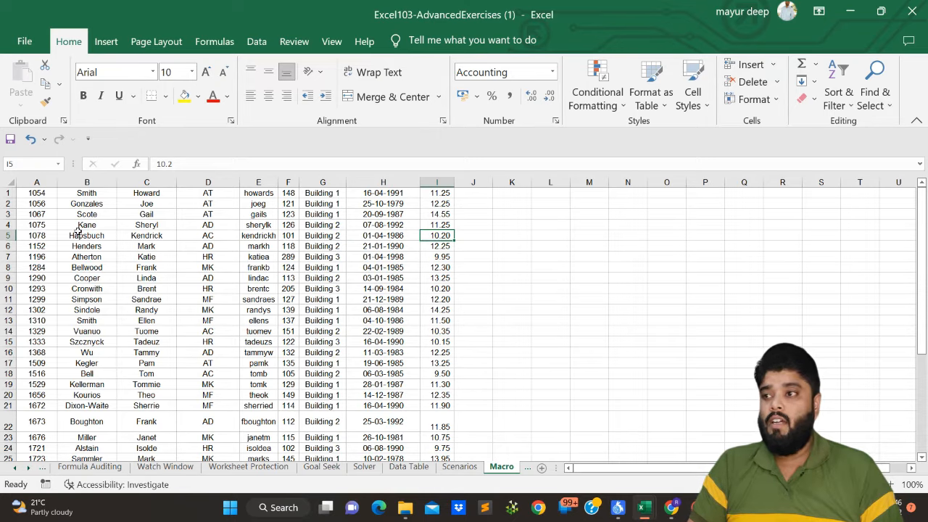
pyautogui.click(7, 192)
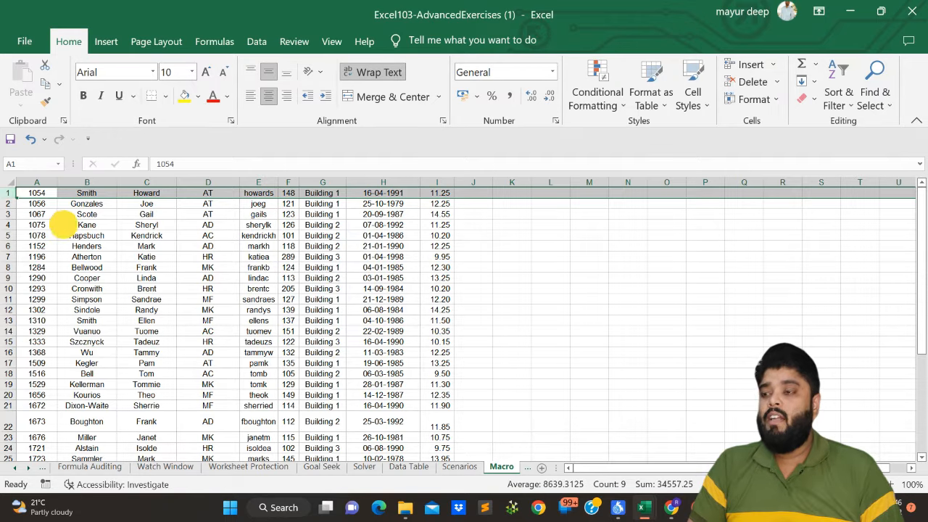
pyautogui.click(80, 225)
pyautogui.click(11, 182)
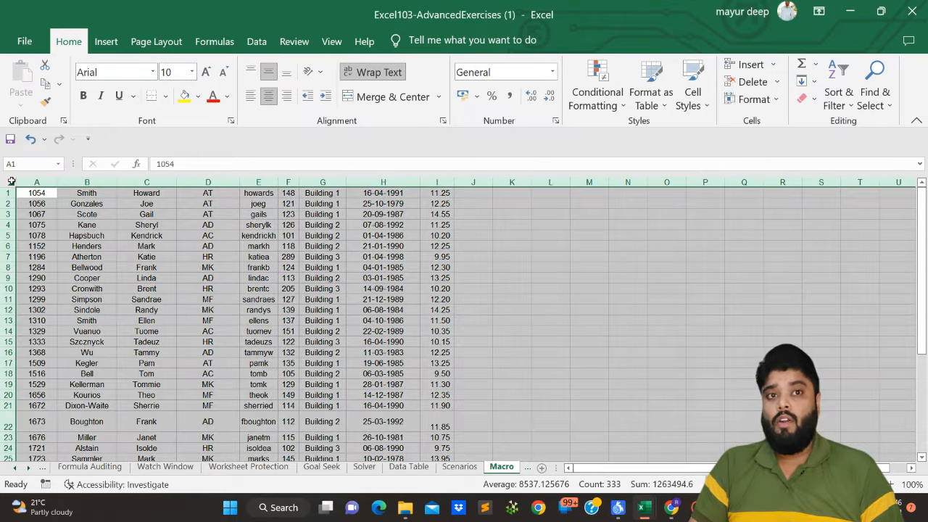
pyautogui.click(257, 254)
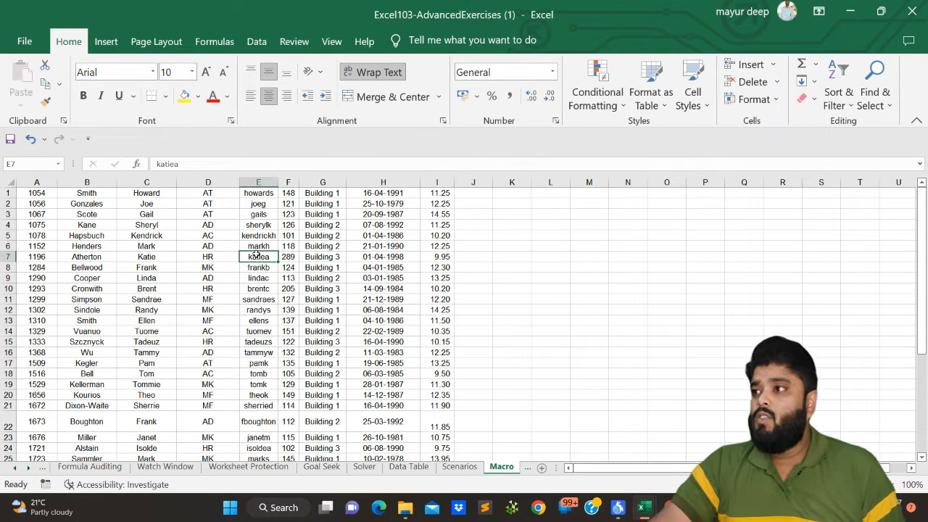
pyautogui.click(10, 184)
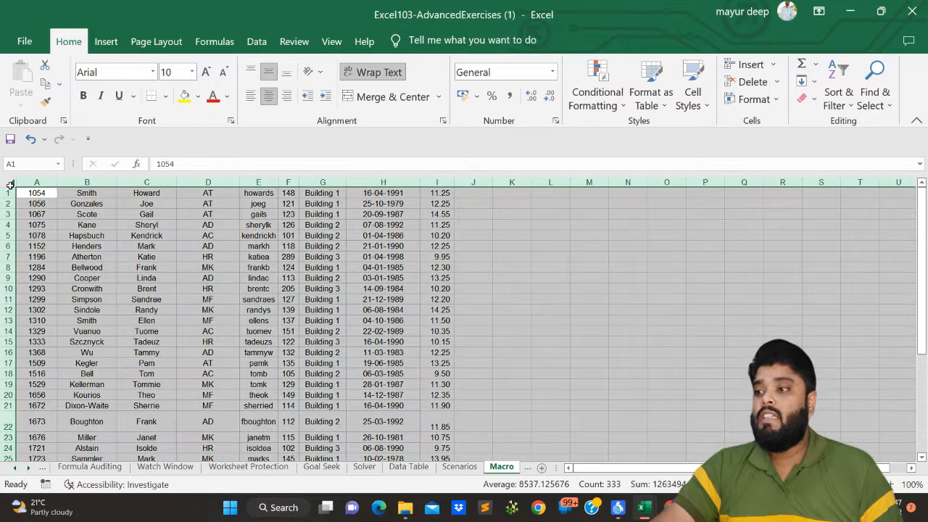
pyautogui.click(200, 240)
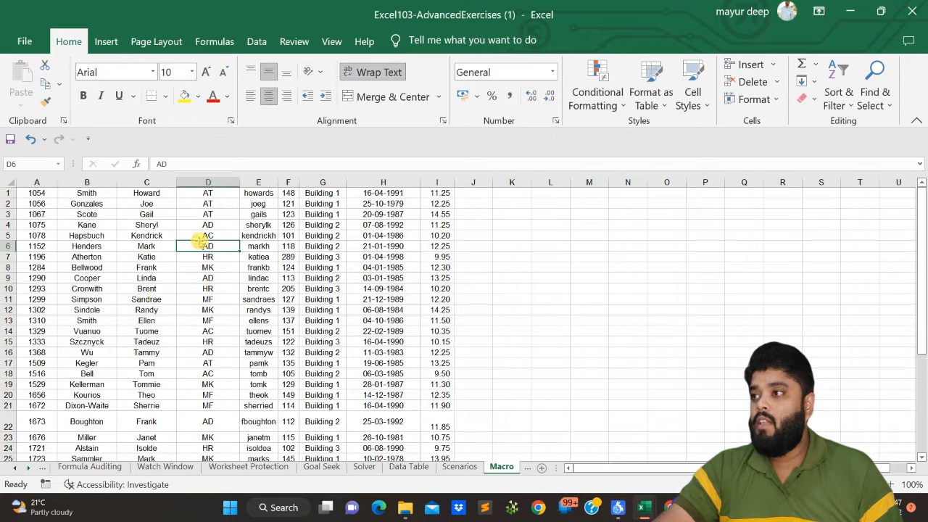
pyautogui.click(11, 181)
pyautogui.click(106, 41)
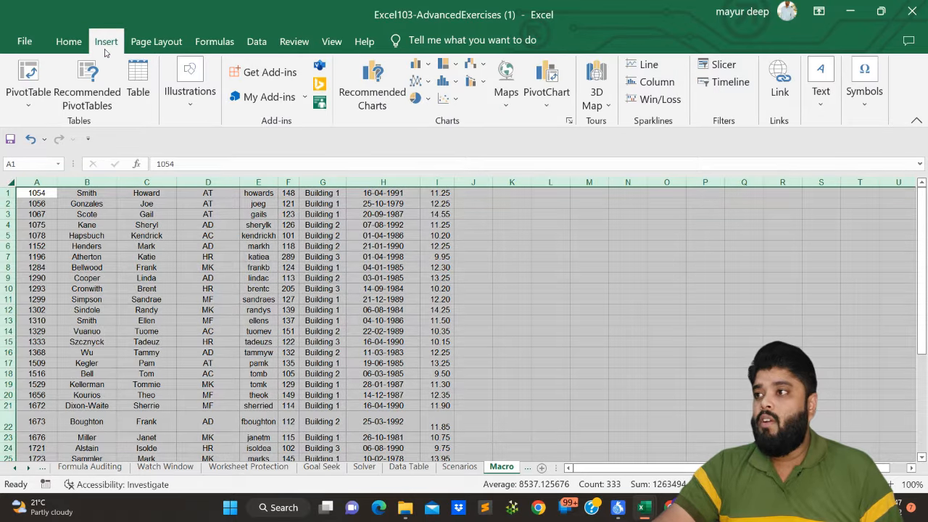
pyautogui.click(69, 42)
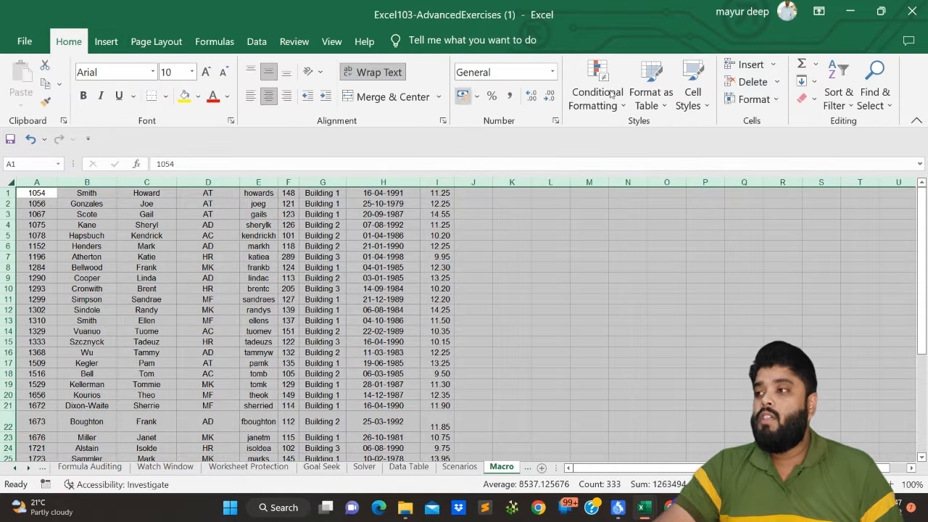
pyautogui.click(101, 44)
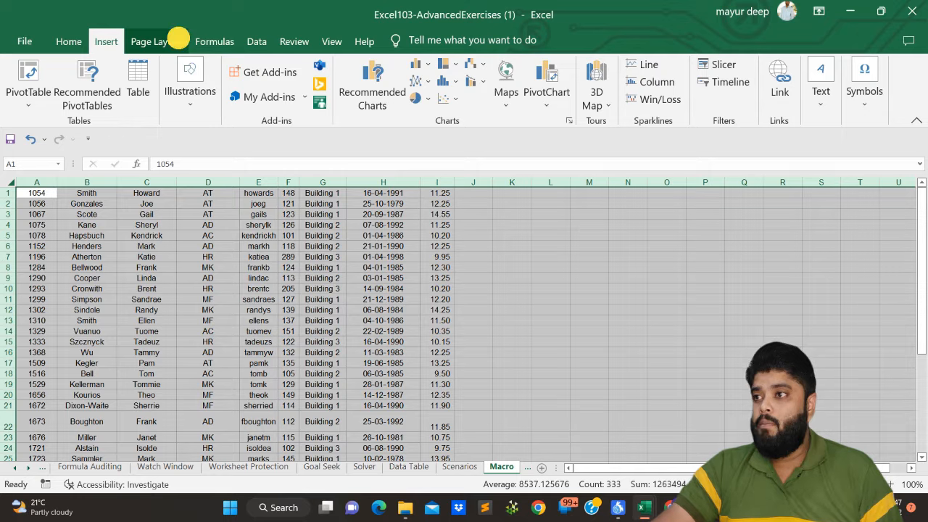
pyautogui.click(176, 40)
pyautogui.click(78, 41)
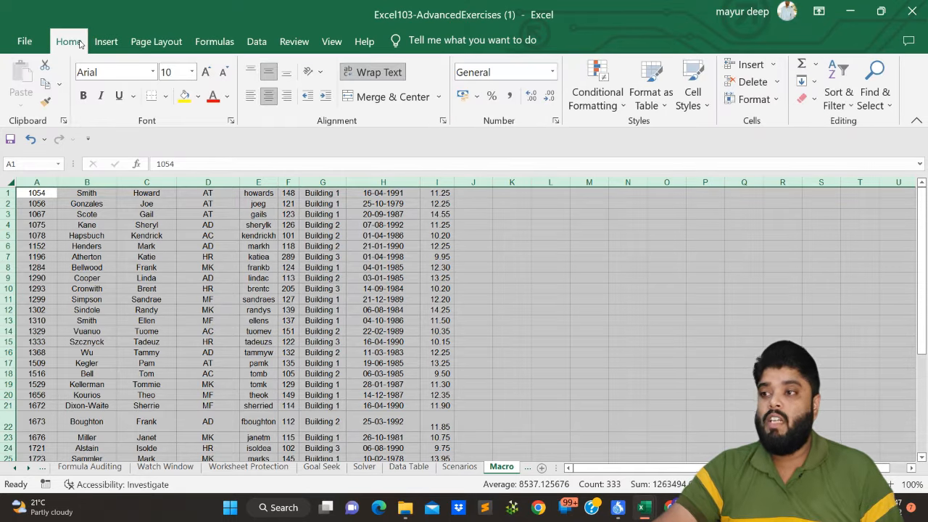
pyautogui.click(121, 280)
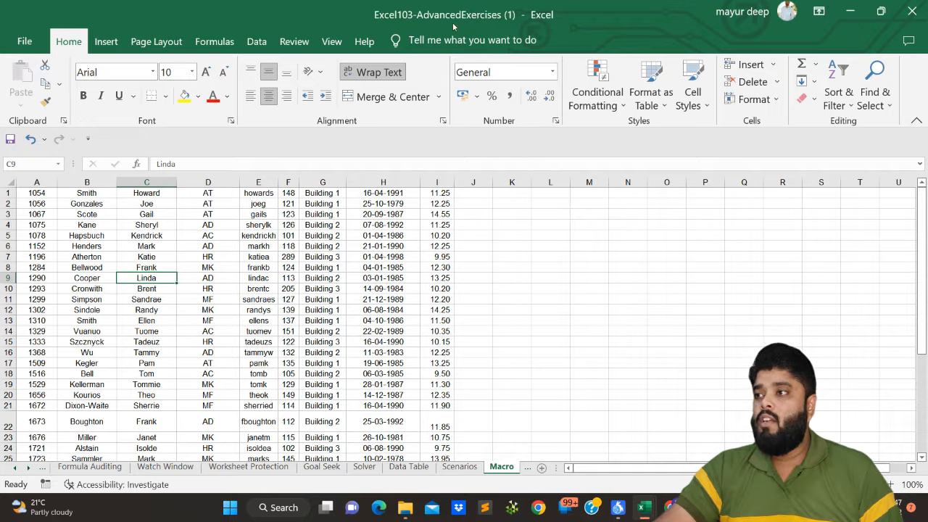
pyautogui.click(294, 41)
pyautogui.click(85, 46)
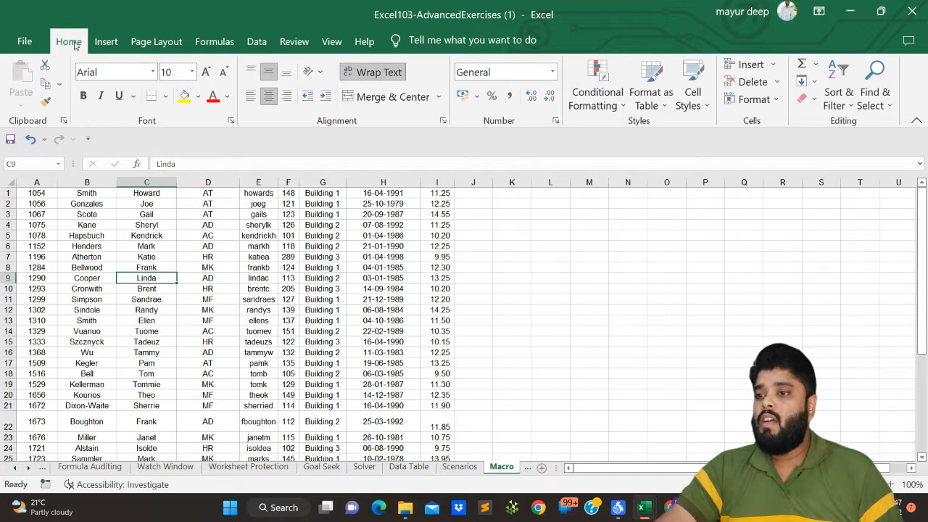
# Enable the Developer tab in the ribbon customization options and display its commands.
pyautogui.rightClick(75, 45)
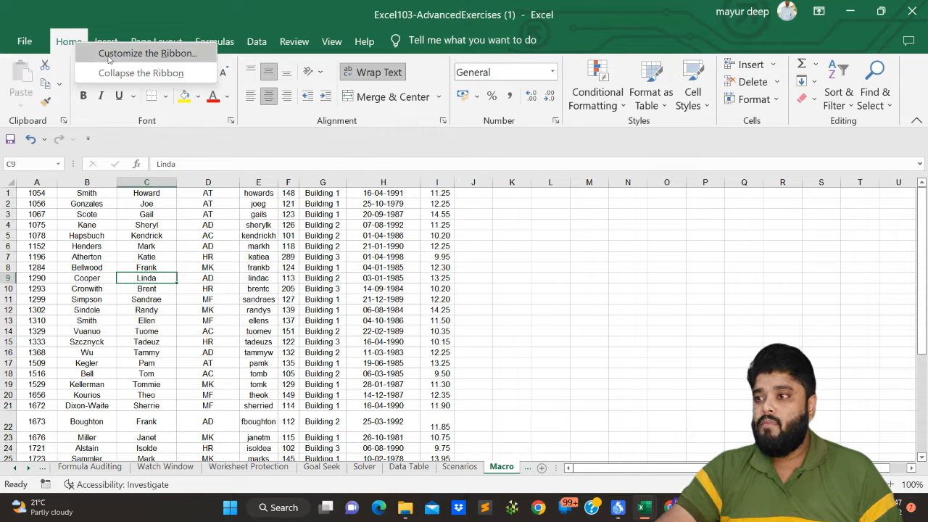
pyautogui.click(149, 54)
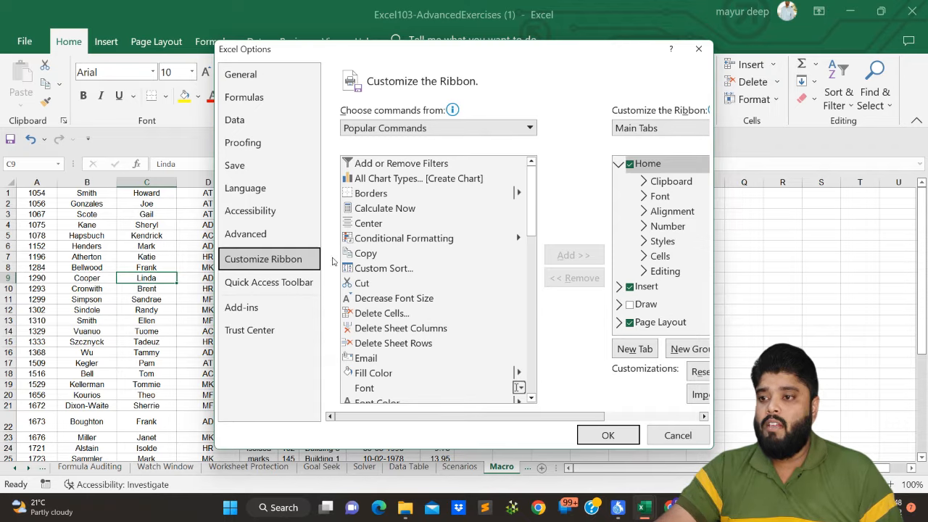
pyautogui.moveTo(500, 422); pyautogui.dragTo(613, 412)
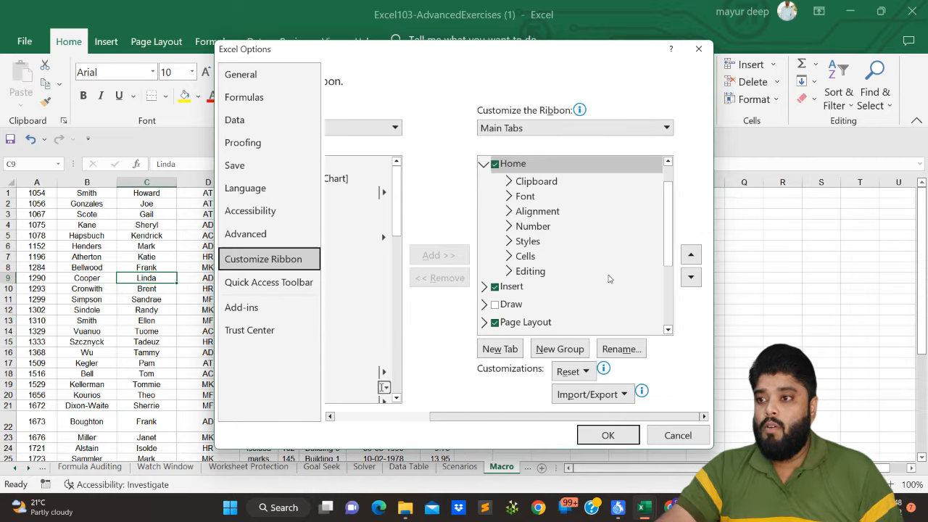
pyautogui.scroll(-1, 611, 261)
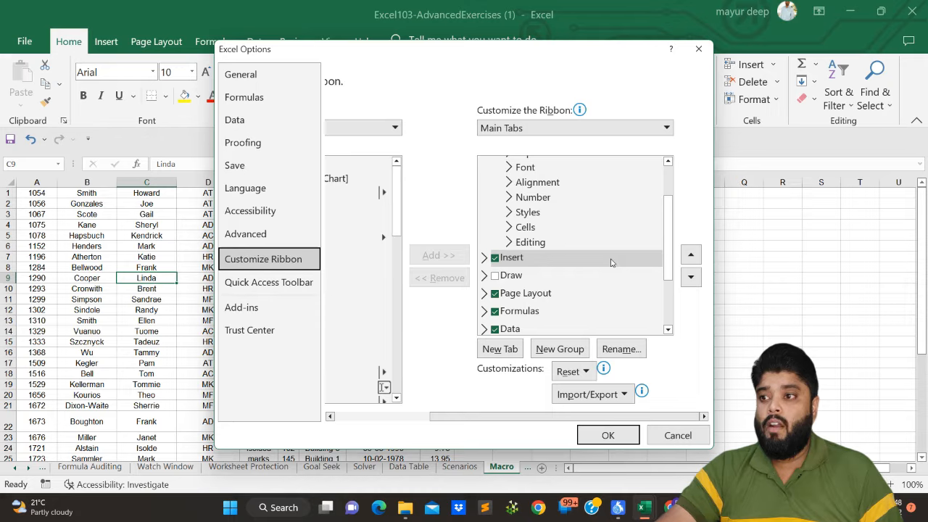
pyautogui.scroll(-2, 611, 262)
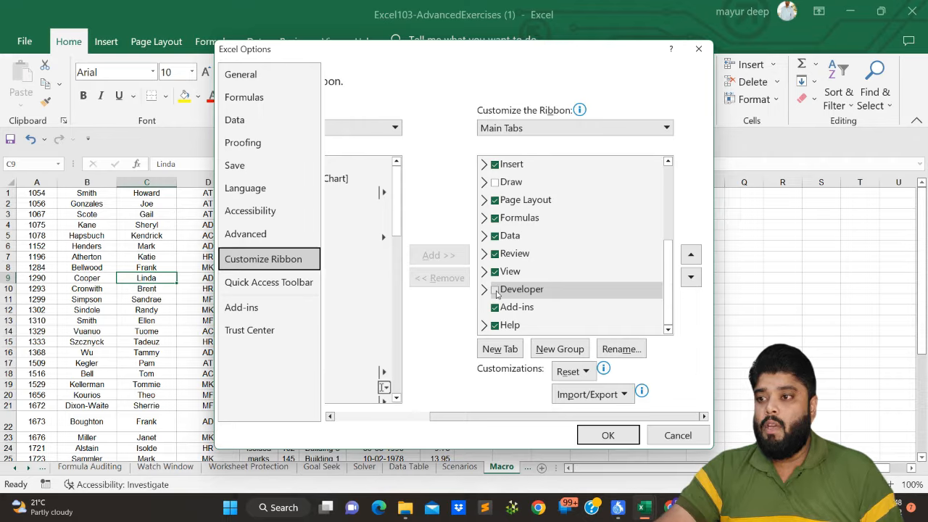
pyautogui.click(495, 290)
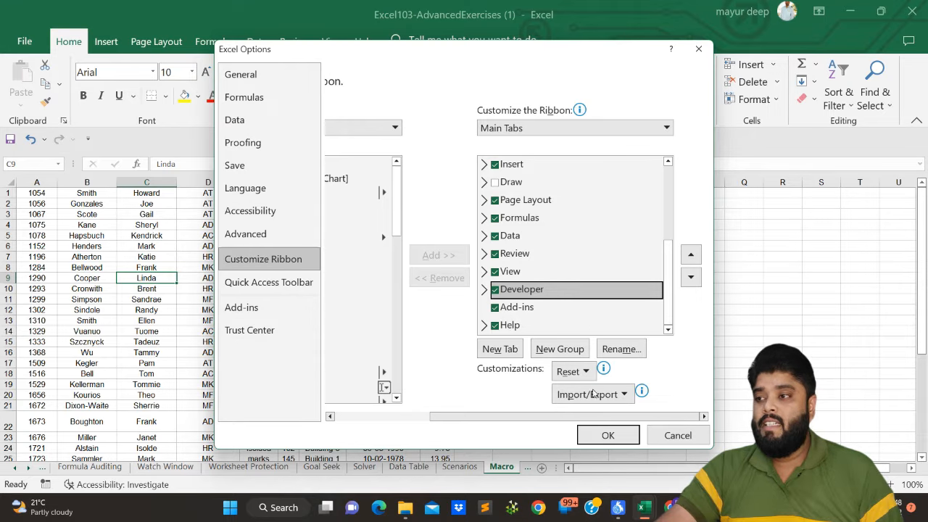
pyautogui.click(603, 437)
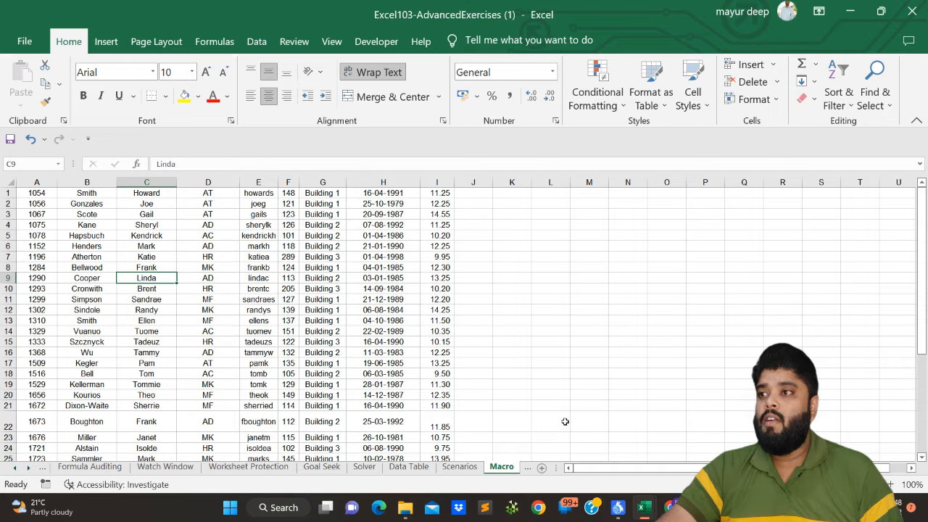
pyautogui.click(374, 42)
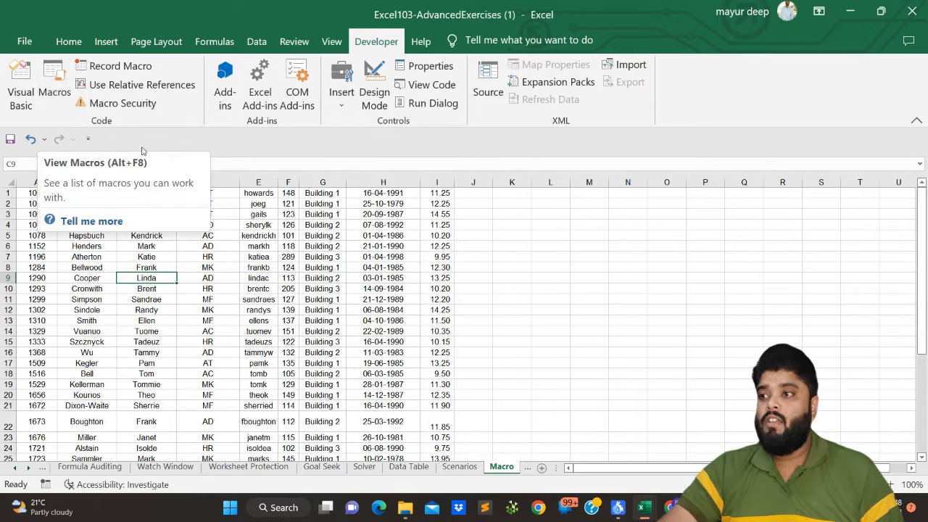
# Review the Developer entry and its command groups in the ribbon customization options.
pyautogui.click(258, 246)
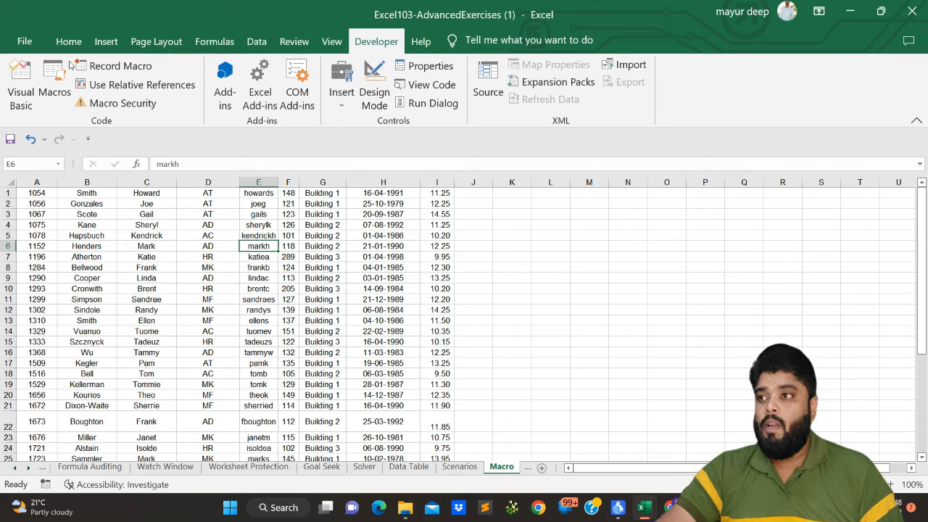
pyautogui.click(374, 44)
pyautogui.rightClick(375, 46)
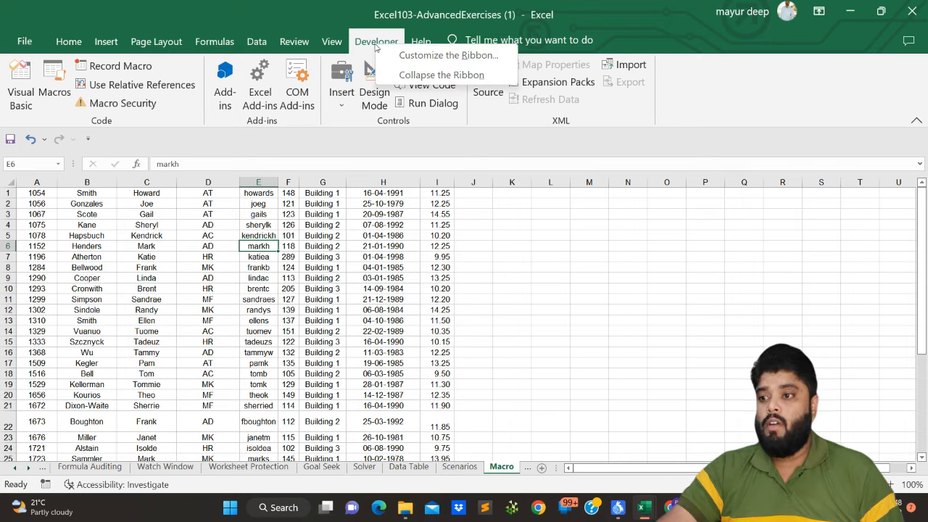
pyautogui.click(403, 55)
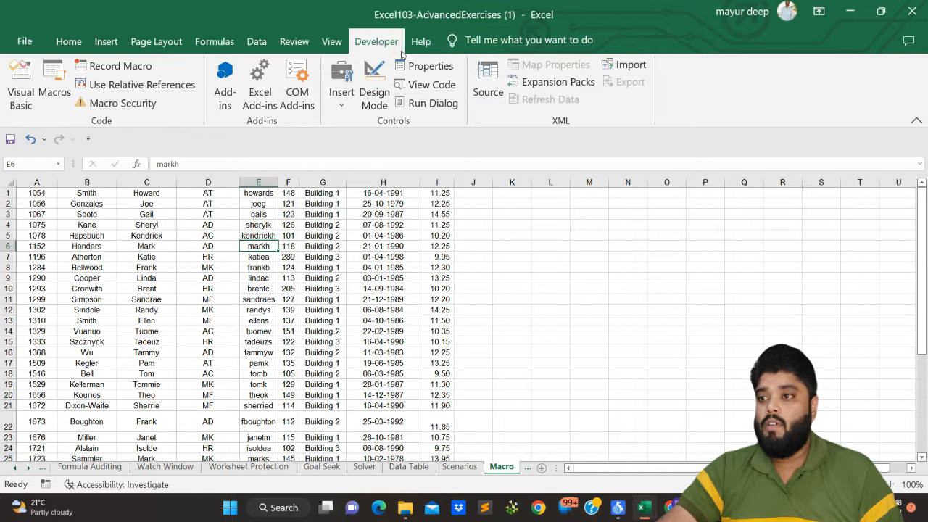
pyautogui.moveTo(549, 414); pyautogui.dragTo(643, 416)
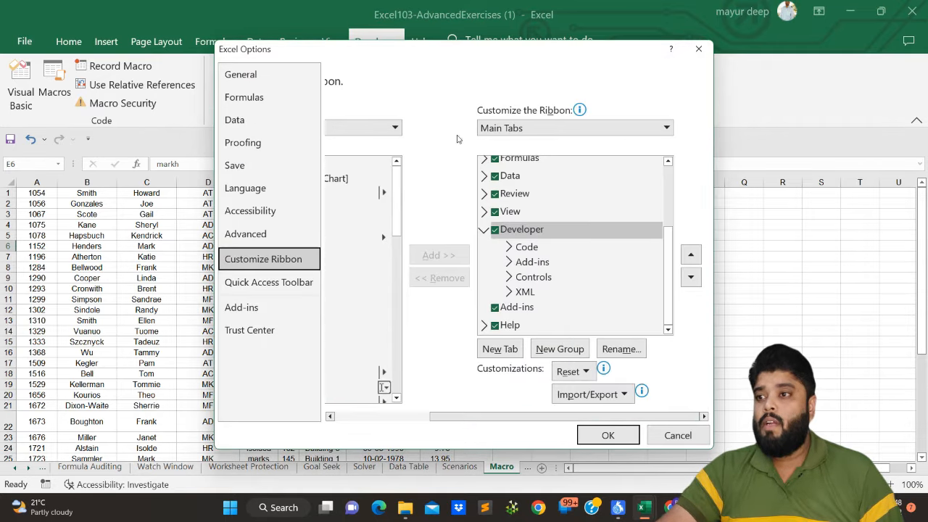
pyautogui.click(591, 223)
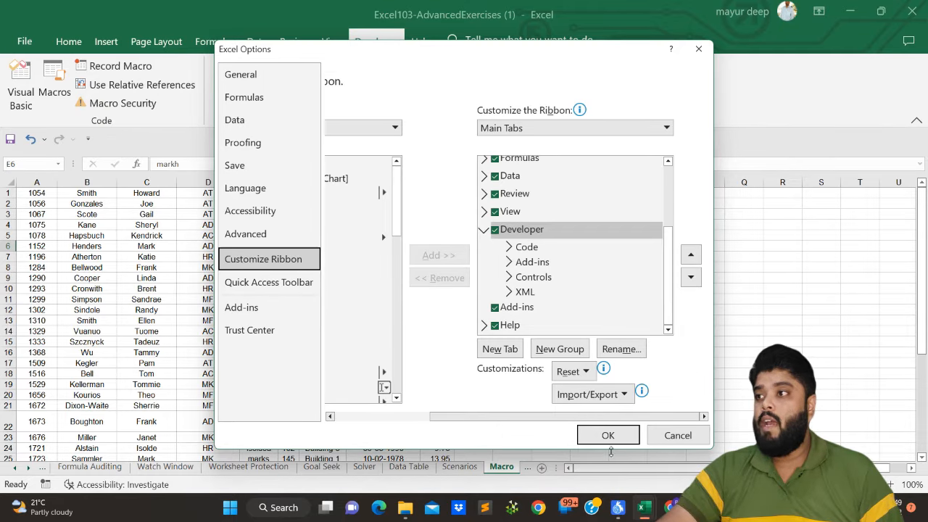
pyautogui.click(605, 435)
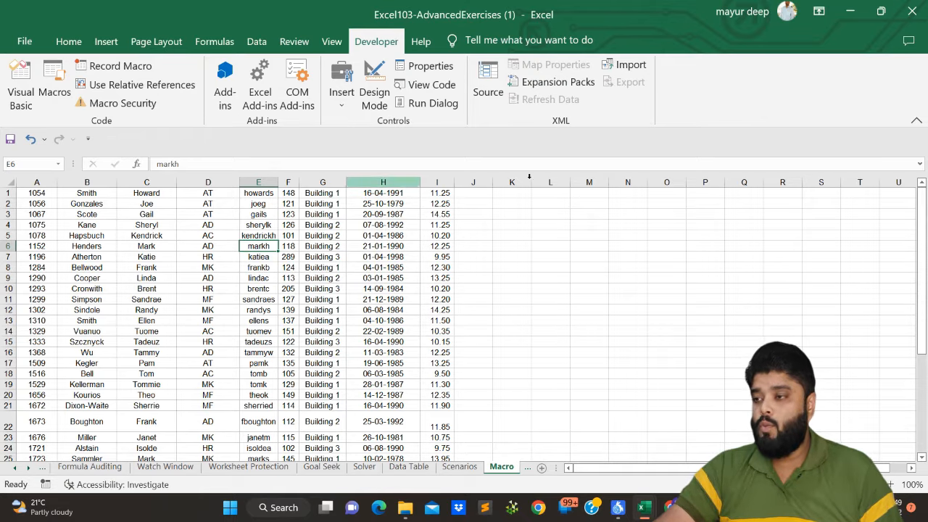
# Examine the employee data on the Macro worksheet, checking the first row, several fields of row 4 and the whole sheet.
pyautogui.click(9, 181)
pyautogui.click(152, 254)
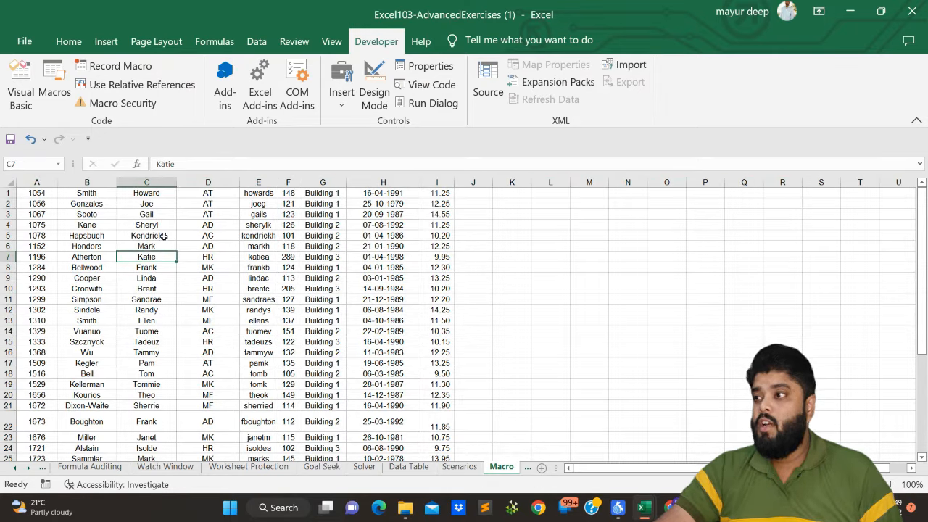
pyautogui.click(6, 192)
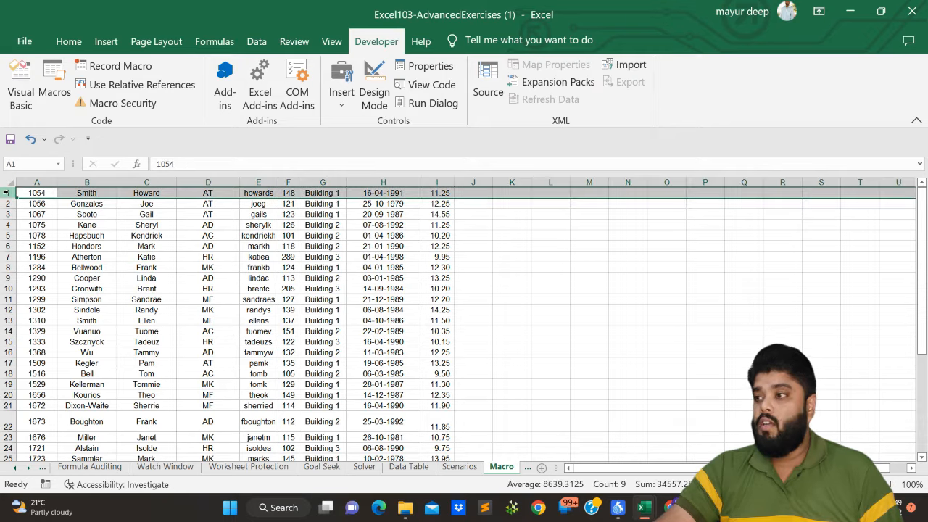
pyautogui.click(64, 244)
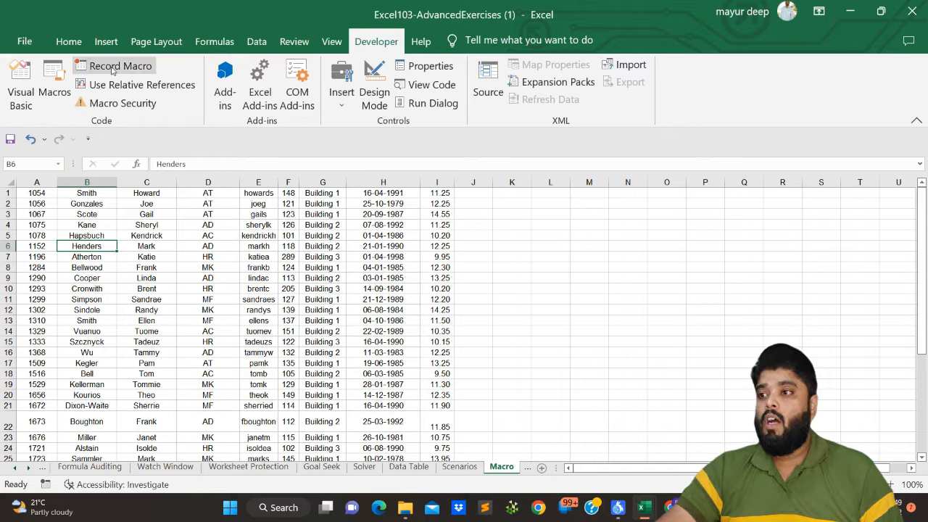
pyautogui.click(258, 225)
pyautogui.click(322, 225)
pyautogui.click(377, 226)
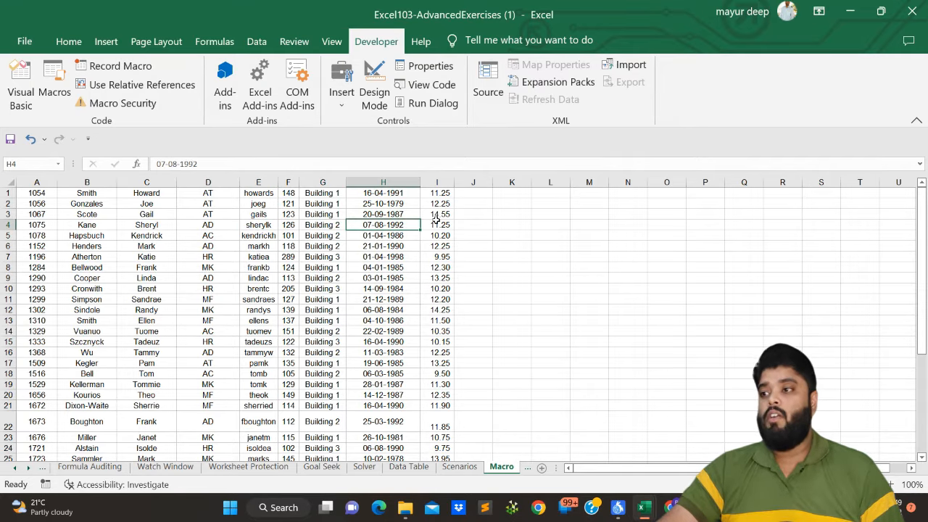
pyautogui.click(436, 223)
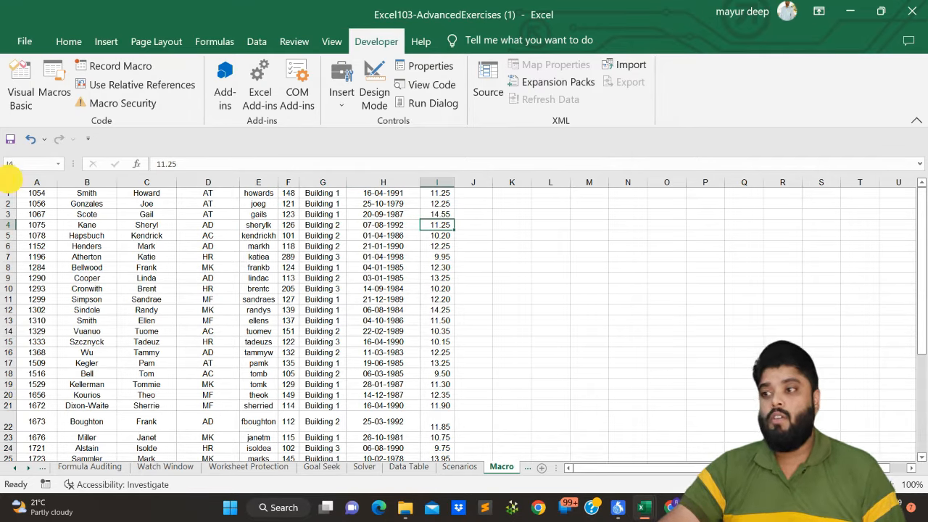
pyautogui.click(9, 180)
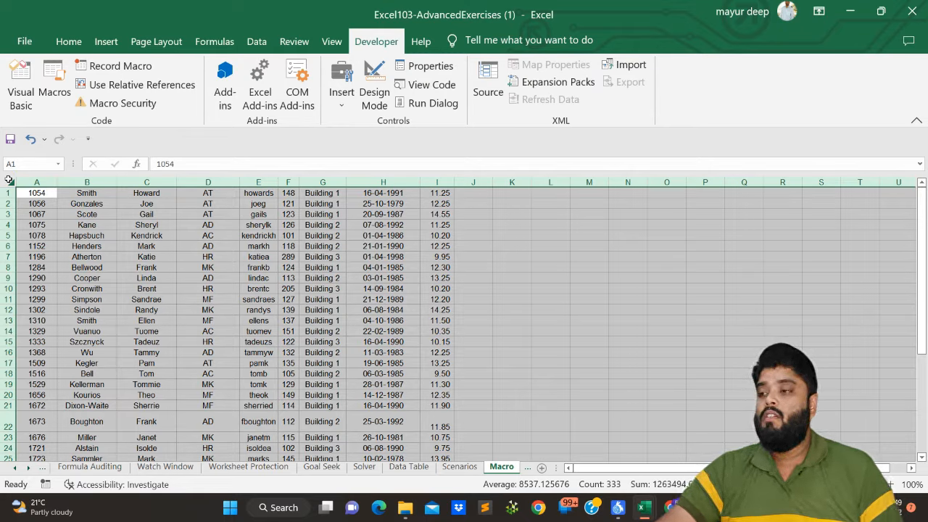
pyautogui.click(110, 248)
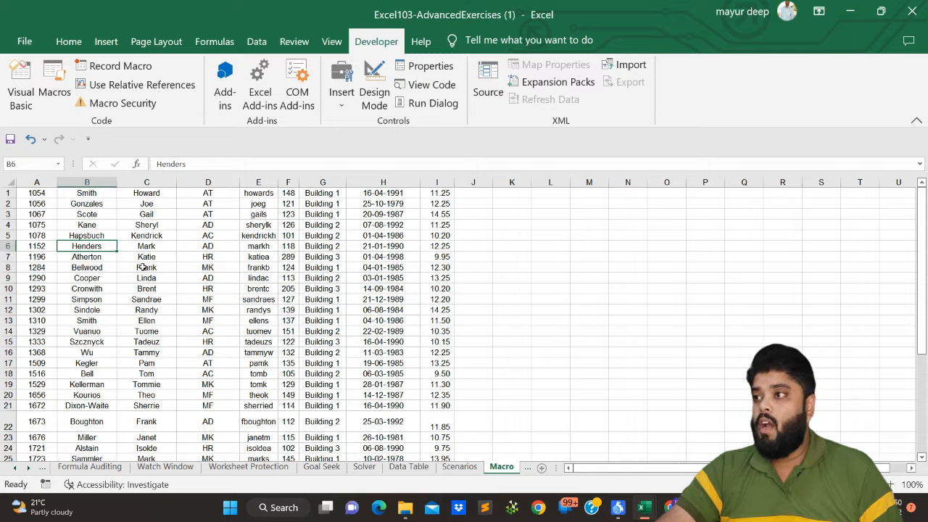
pyautogui.click(8, 180)
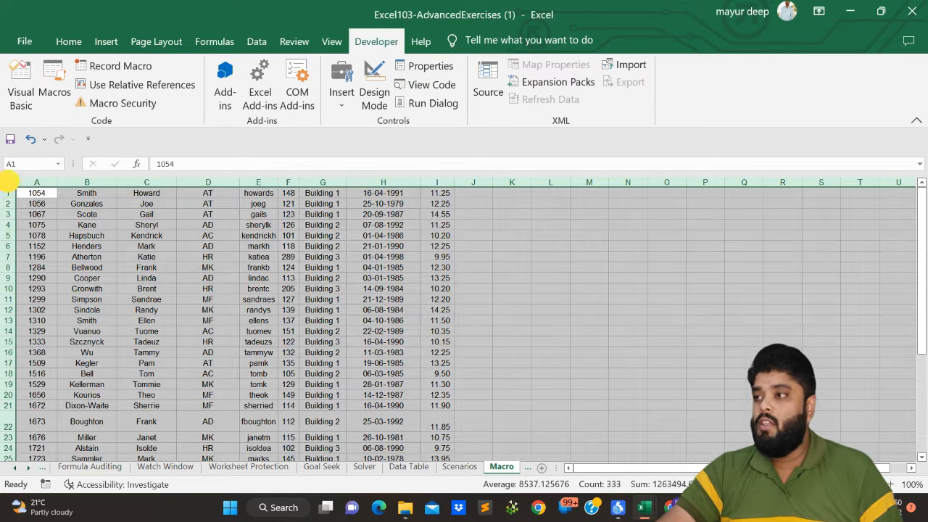
pyautogui.click(127, 224)
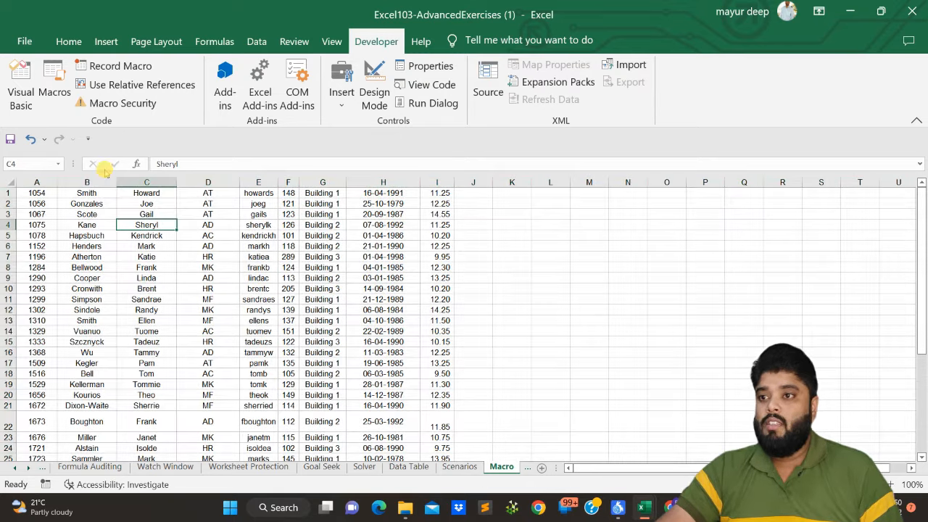
# Start setting up a new macro recording and name the macro Formattable.
pyautogui.click(108, 72)
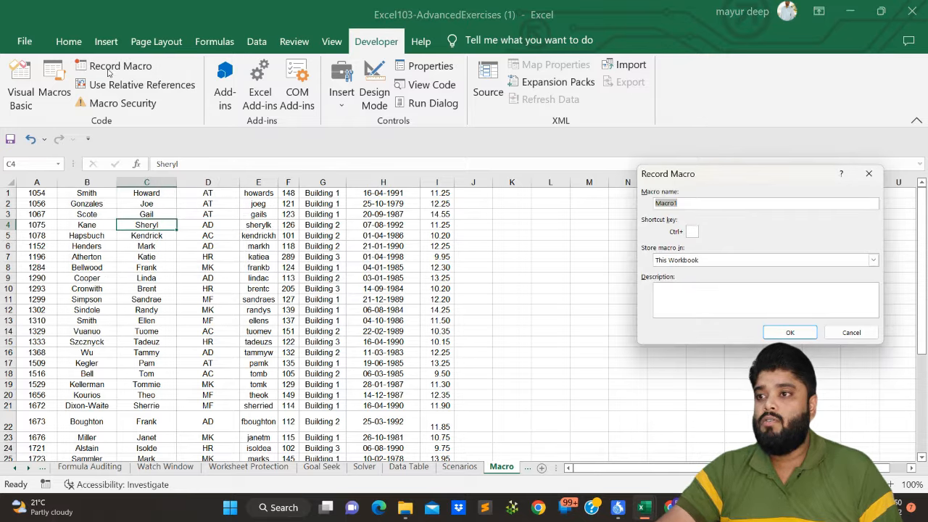
pyautogui.moveTo(671, 177); pyautogui.dragTo(405, 166)
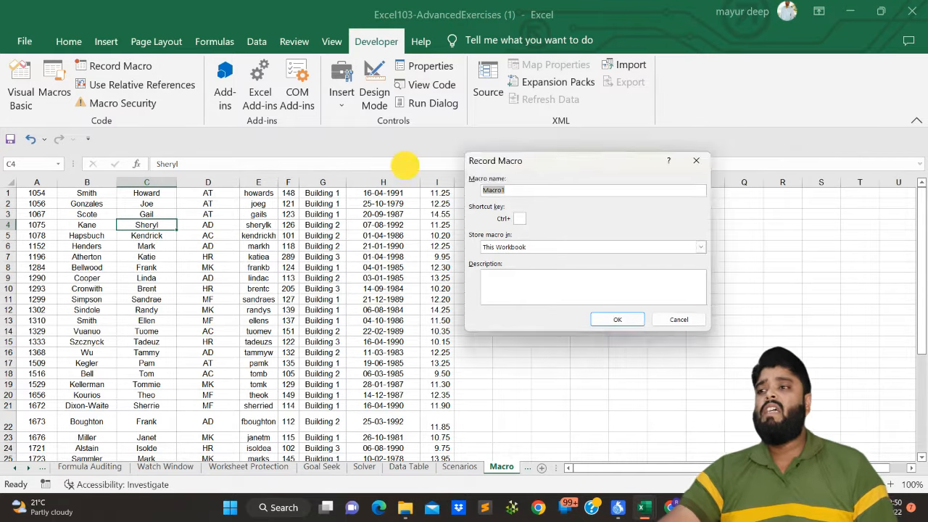
pyautogui.moveTo(472, 171); pyautogui.dragTo(490, 149)
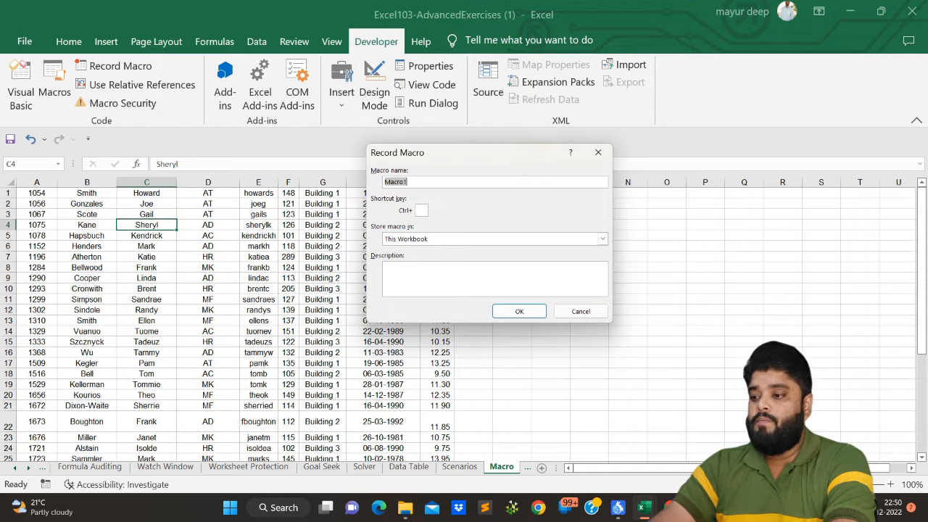
pyautogui.write('Forma')
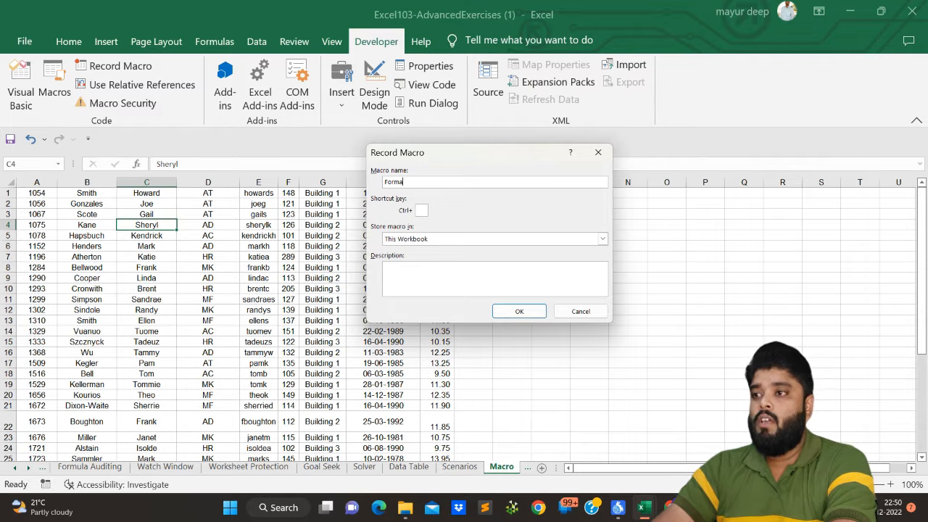
pyautogui.write('ttable')
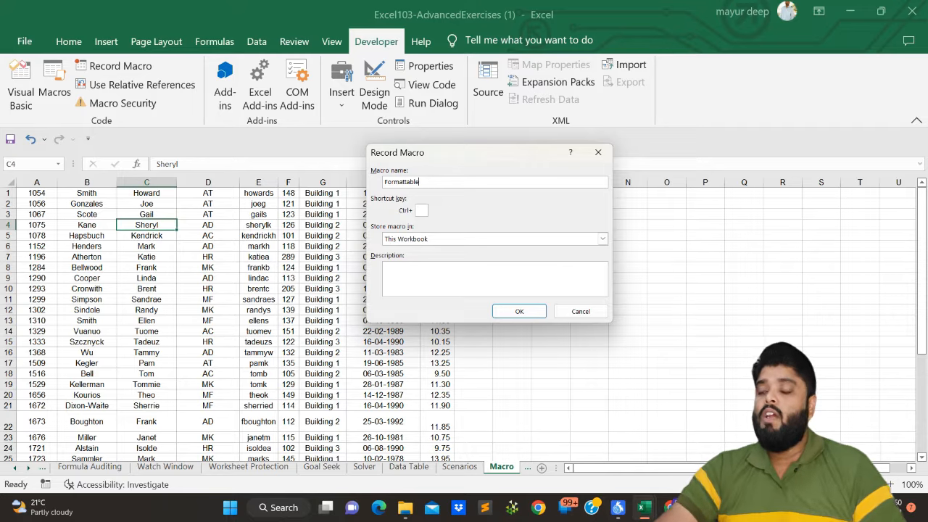
pyautogui.press('BackSpace')
pyautogui.press('BackSpace')
pyautogui.press('BackSpace')
pyautogui.press('BackSpace')
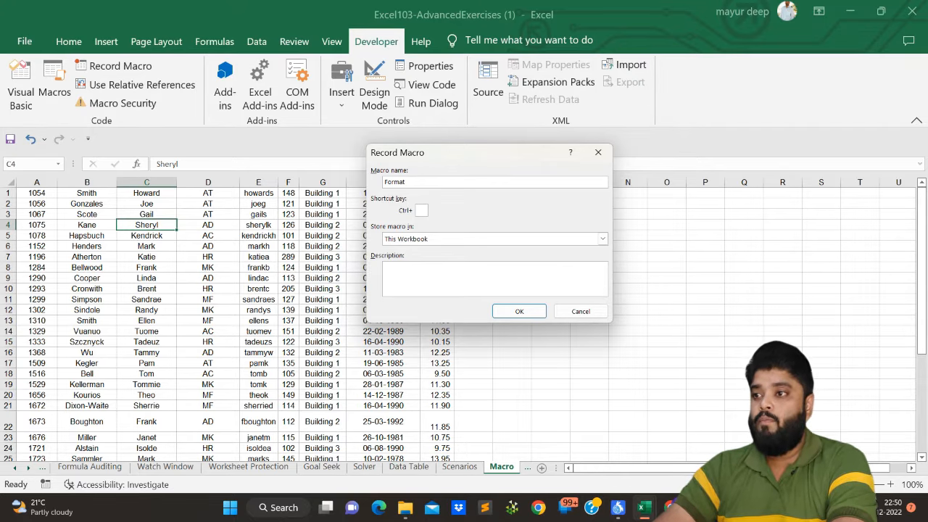
pyautogui.write('table')
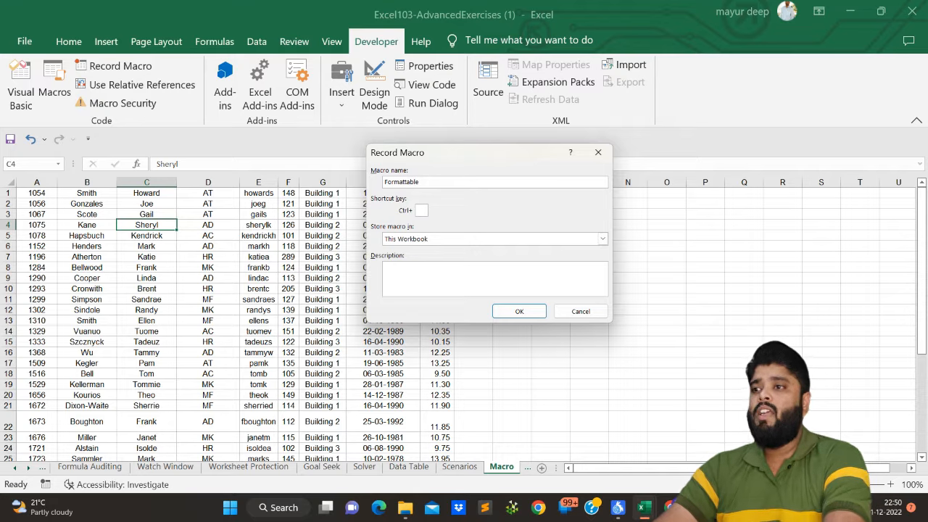
# Assign Ctrl+q as the macro's shortcut and choose This Workbook as its storage location.
pyautogui.click(421, 211)
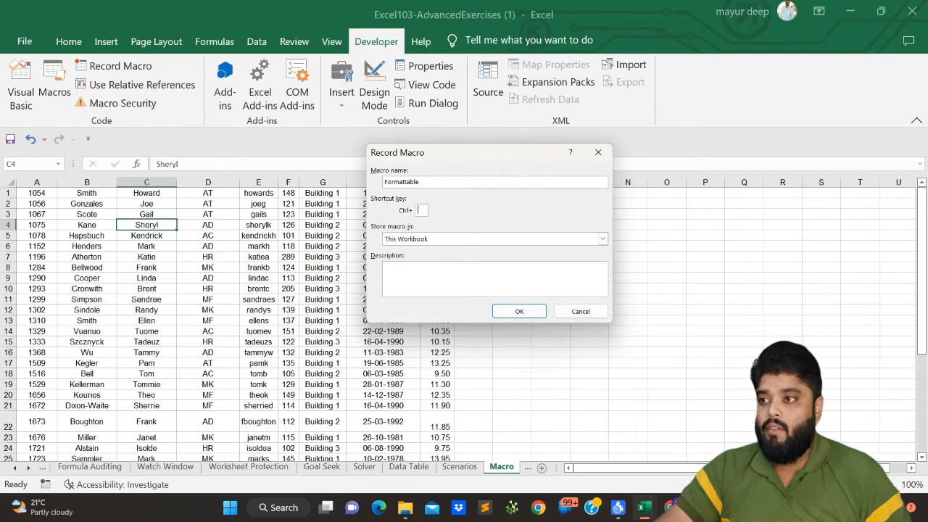
pyautogui.write('q')
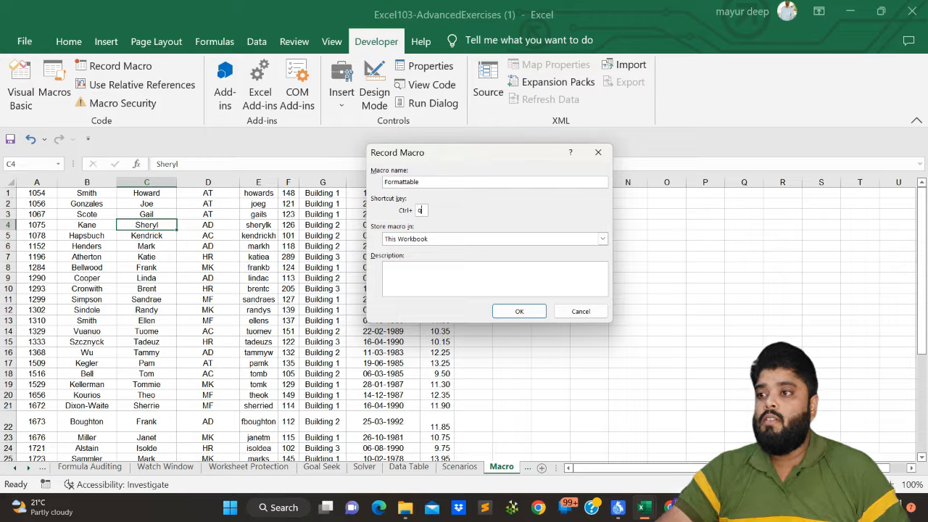
pyautogui.click(435, 241)
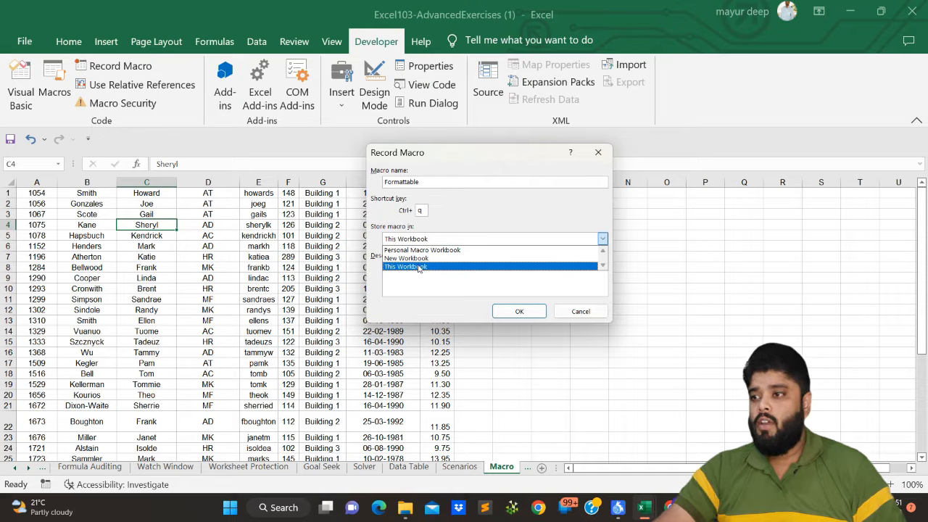
pyautogui.click(422, 267)
# Store the macro in This Workbook and describe it as "This macro will format the table and the data in this worksheet".
pyautogui.click(417, 263)
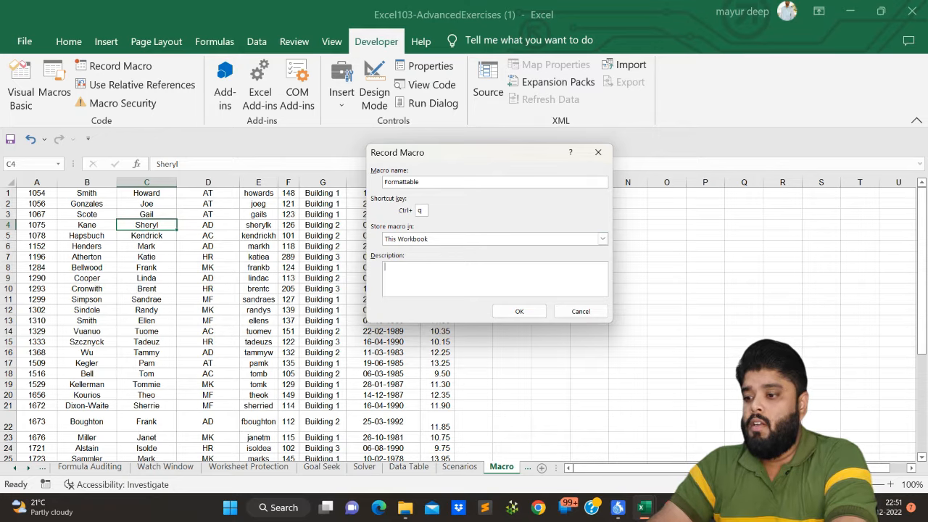
pyautogui.write('This ')
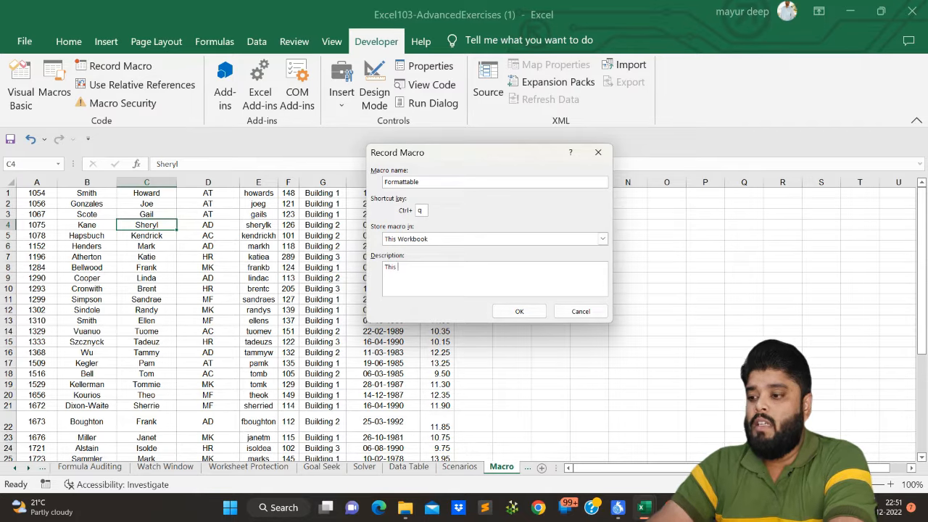
pyautogui.write('macro will ')
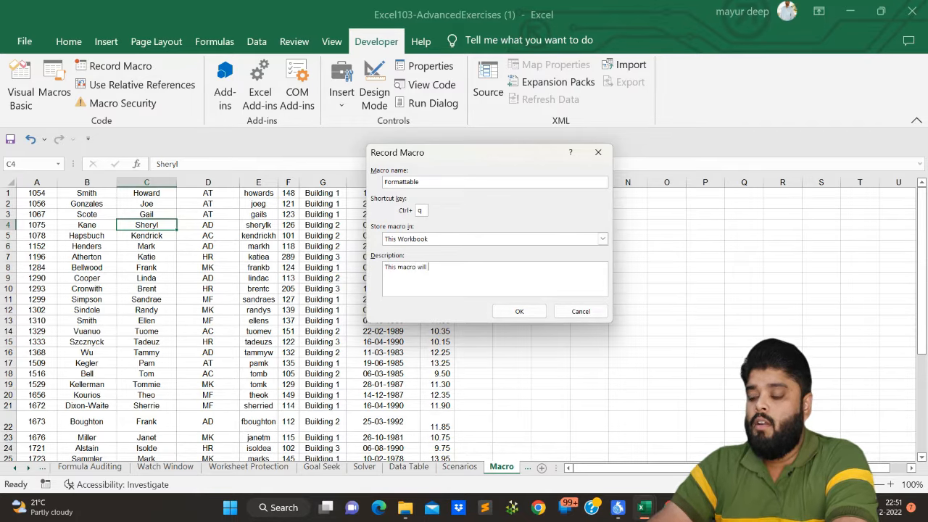
pyautogui.write('format the t')
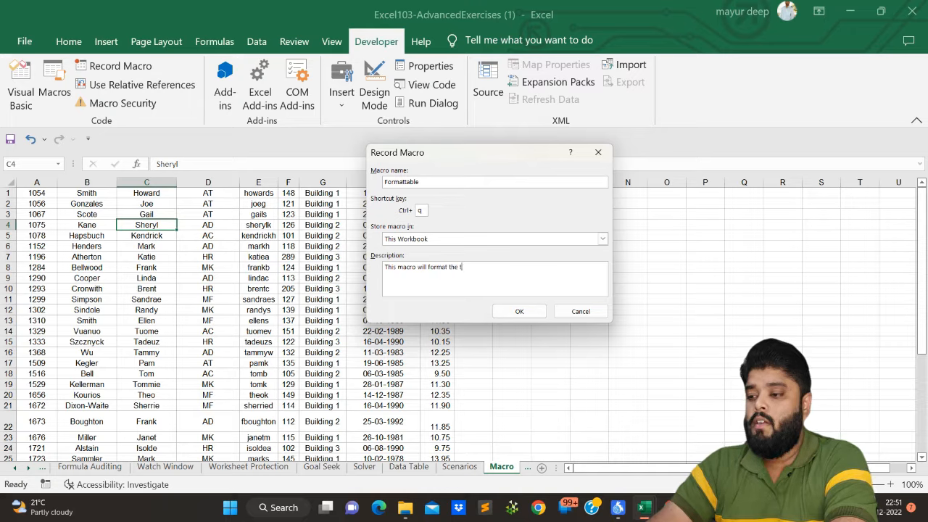
pyautogui.write('able')
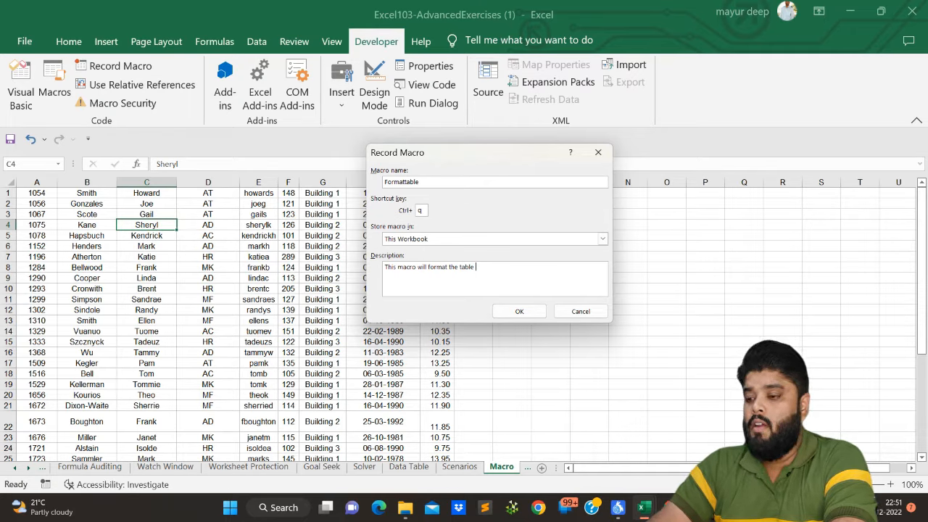
pyautogui.write(' and the data')
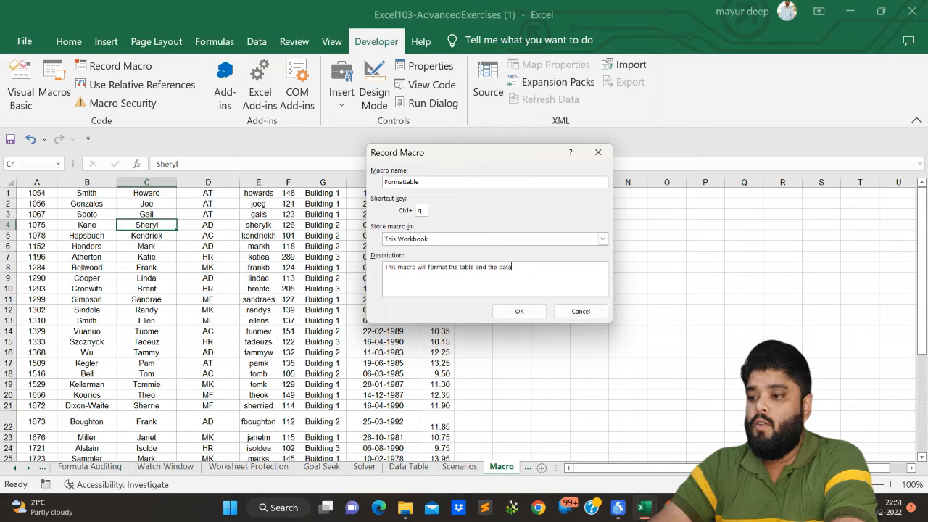
pyautogui.write(' in t')
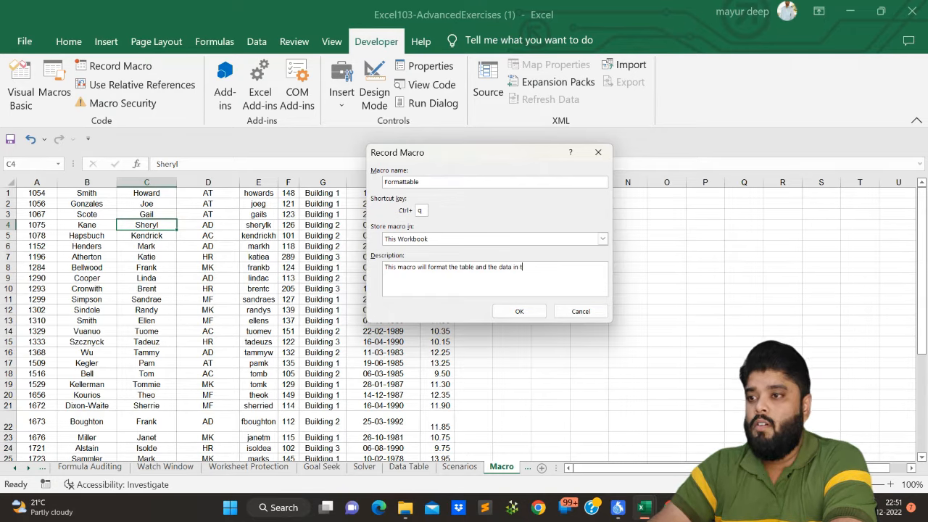
pyautogui.write('his worksheet')
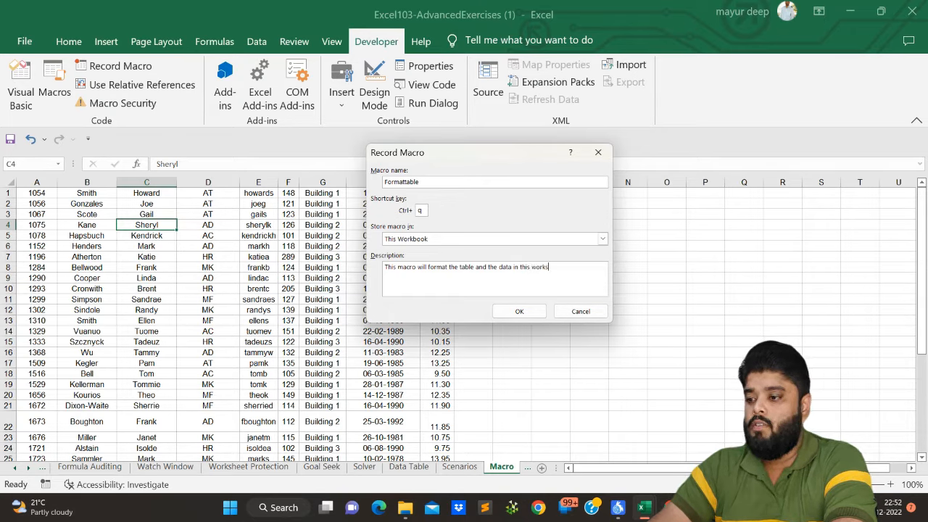
pyautogui.press('BackSpace')
pyautogui.press('BackSpace')
pyautogui.press('BackSpace')
pyautogui.press('BackSpace')
pyautogui.press('BackSpace')
pyautogui.press('BackSpace')
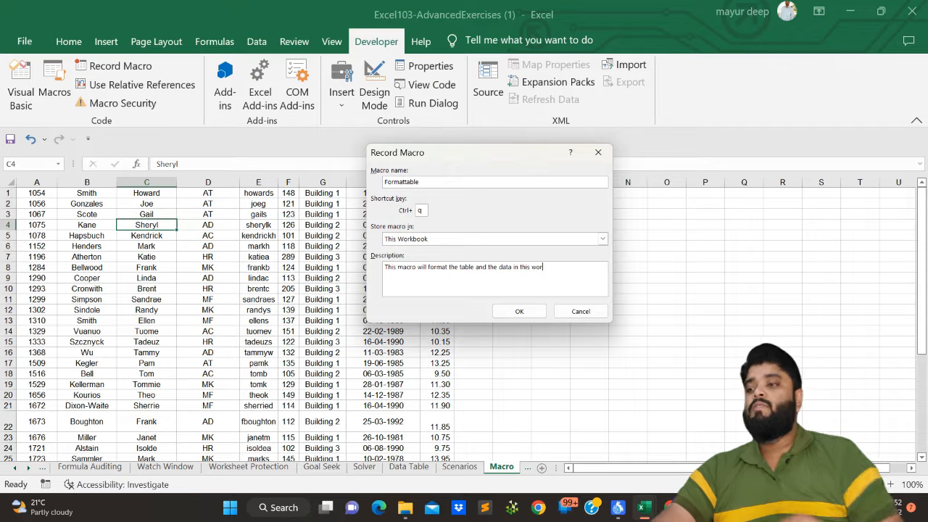
pyautogui.write('ksheet')
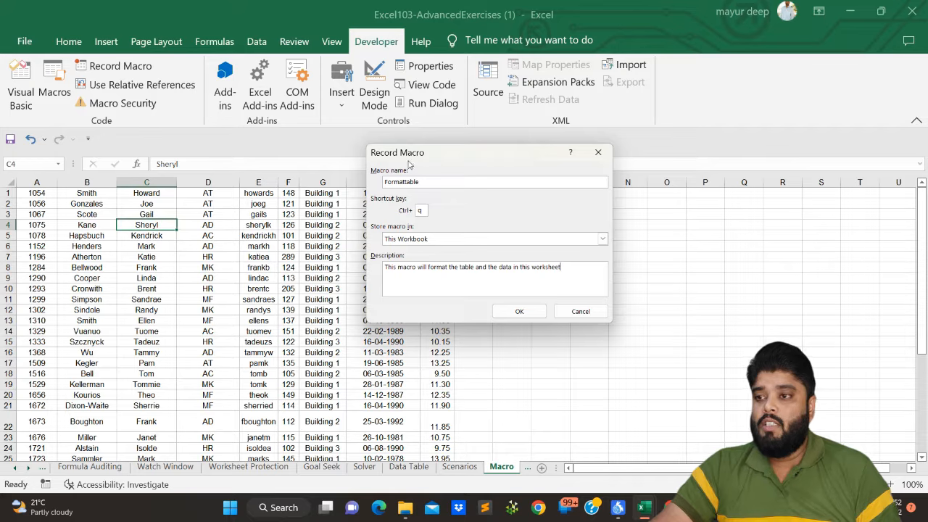
# Try to start recording the Formattable macro with the Ctrl+q shortcut.
pyautogui.moveTo(406, 154); pyautogui.dragTo(441, 153)
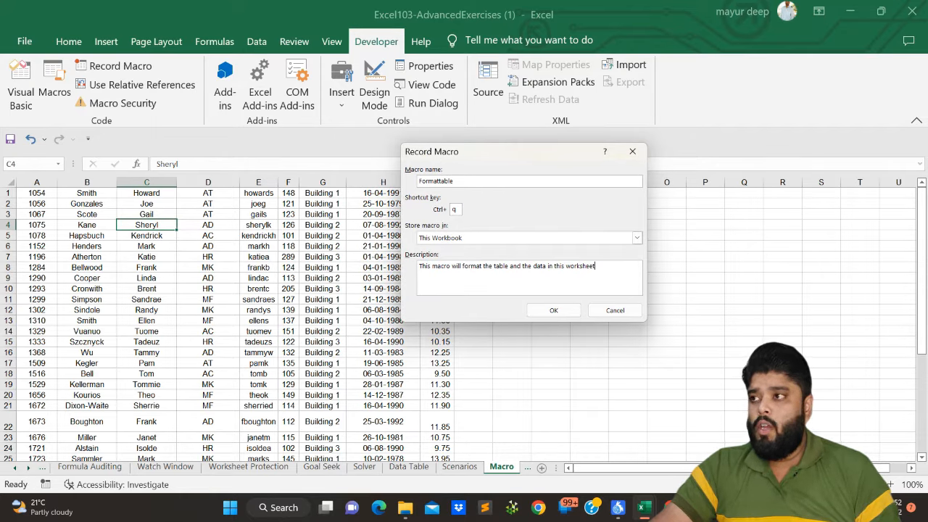
pyautogui.click(551, 312)
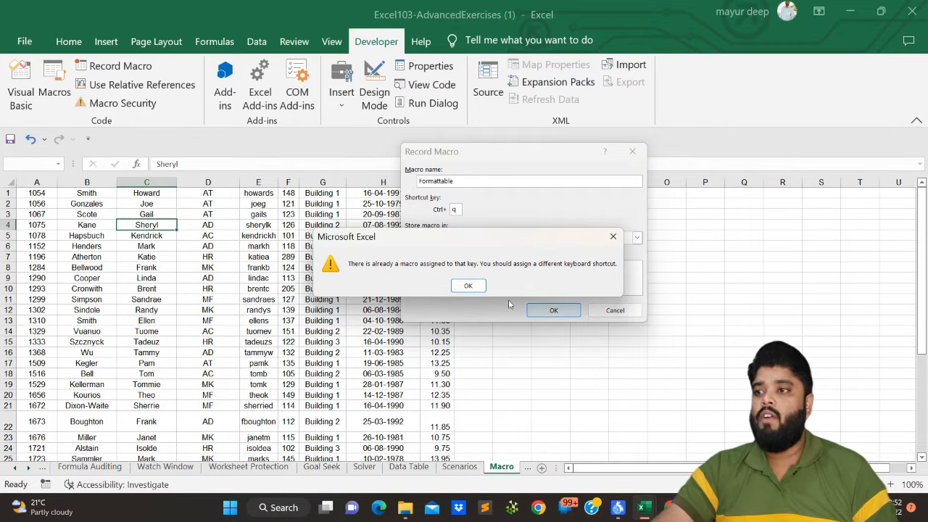
pyautogui.click(474, 287)
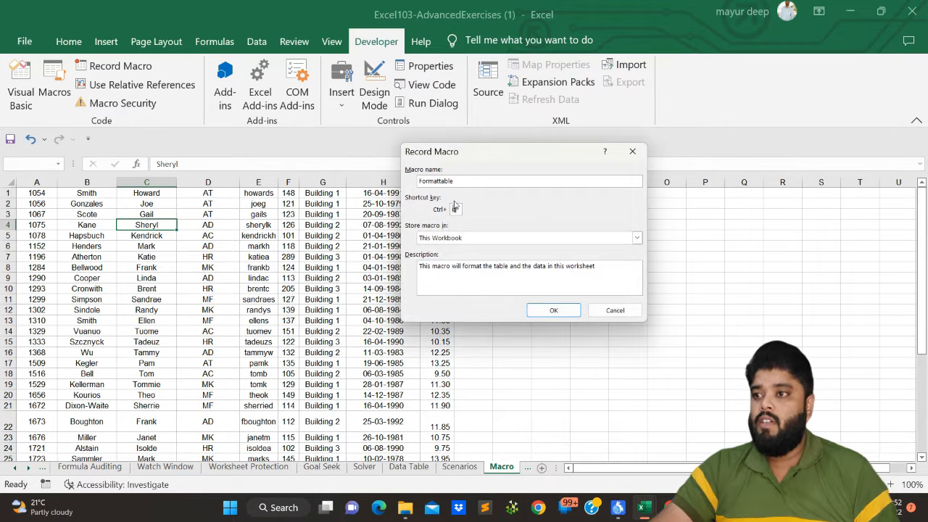
# Rename the macro Formattable1, assign Ctrl+w as its shortcut and start recording.
pyautogui.click(457, 181)
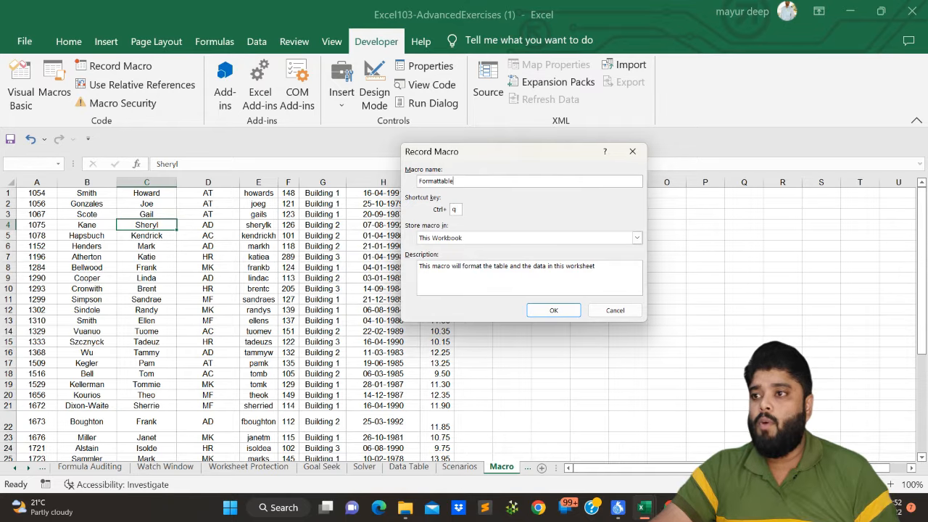
pyautogui.write('1')
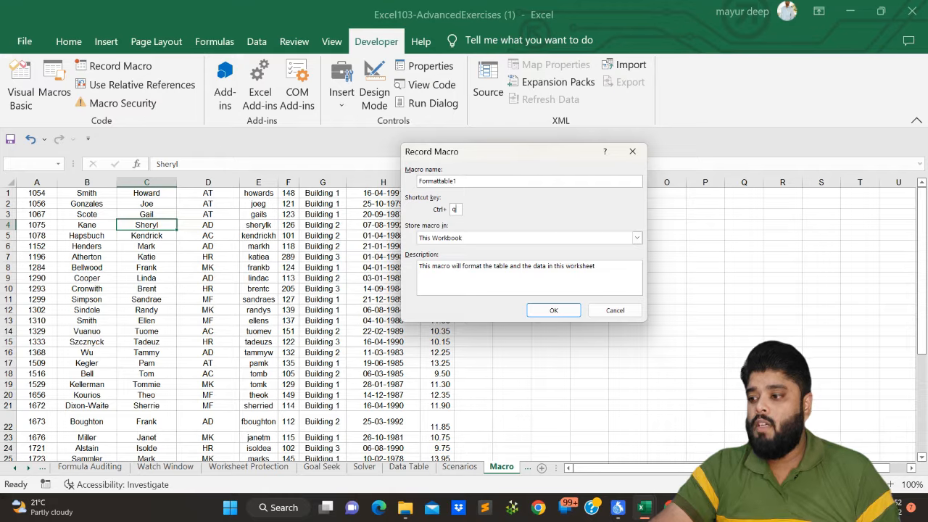
pyautogui.press('BackSpace')
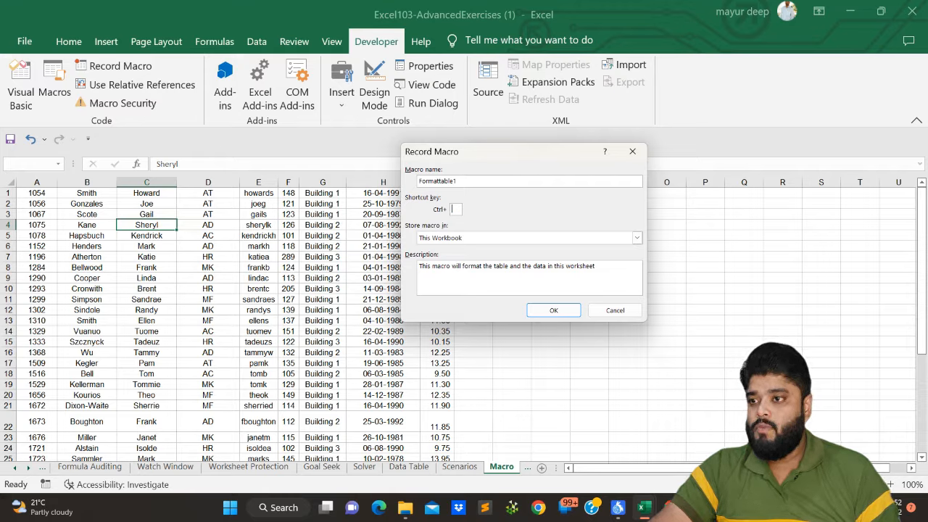
pyautogui.write('w')
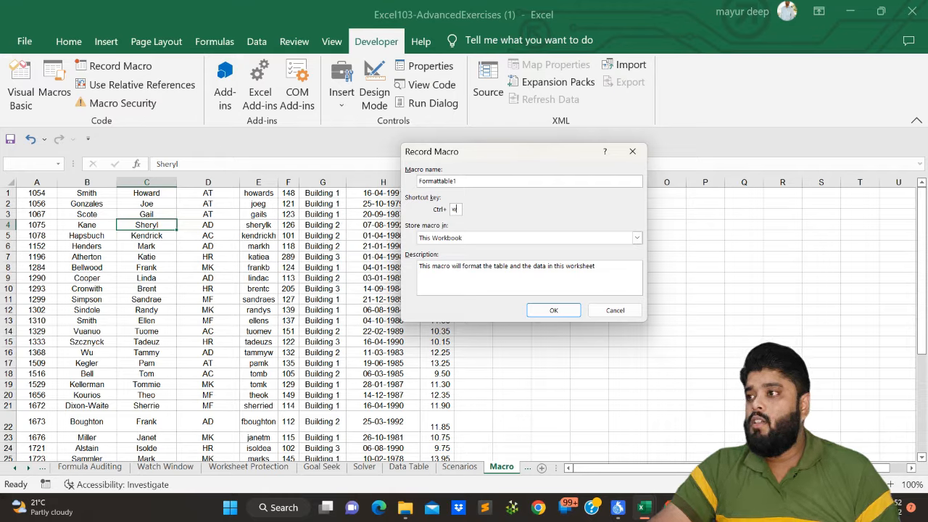
pyautogui.click(552, 312)
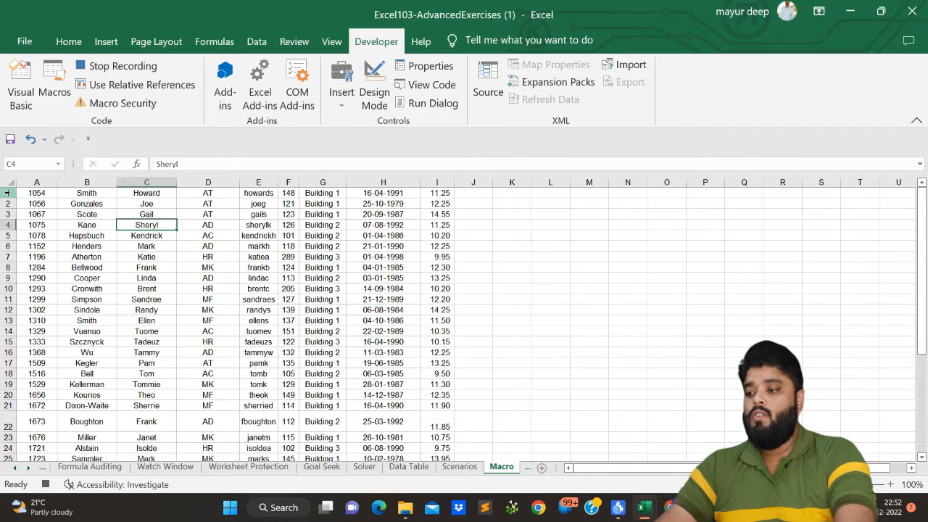
# Insert a blank row above the first employee record and make A1 the active cell.
pyautogui.click(7, 192)
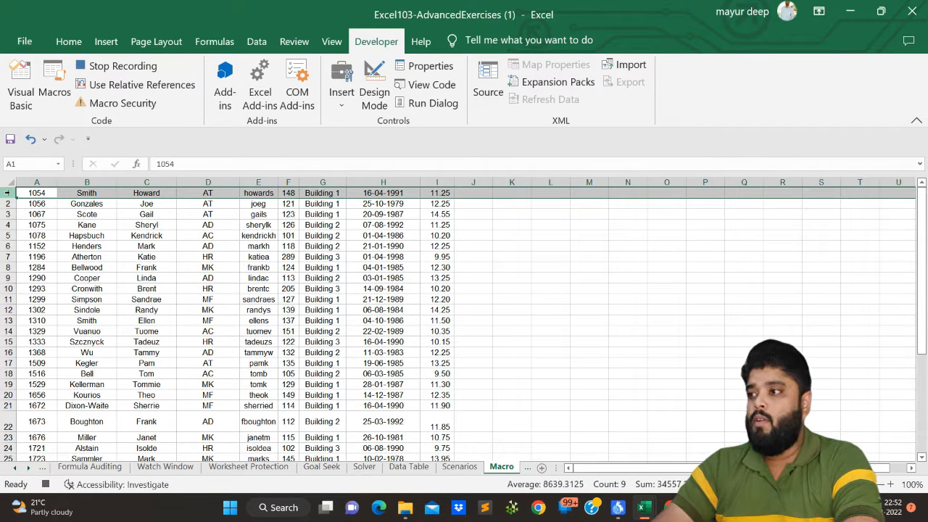
pyautogui.hotkey('ctrl', 'shift', '=')
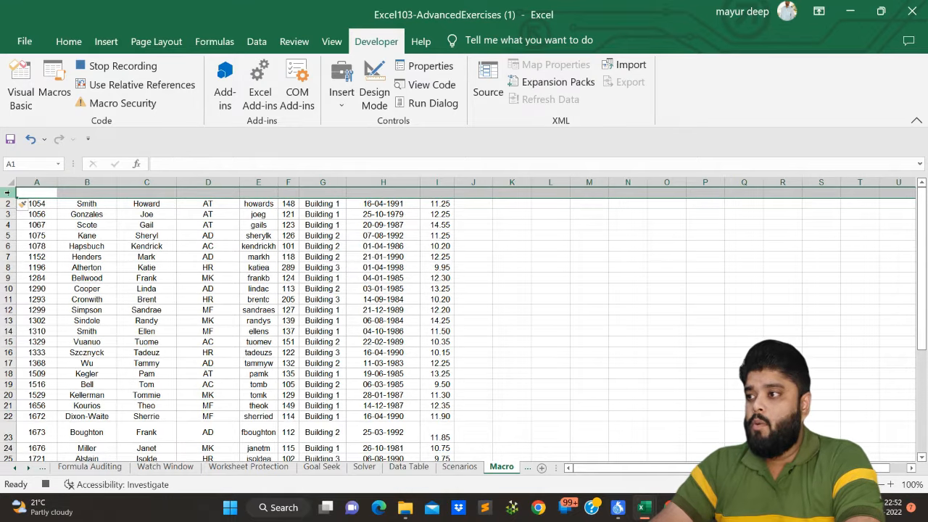
pyautogui.press('Right')
pyautogui.press('Left')
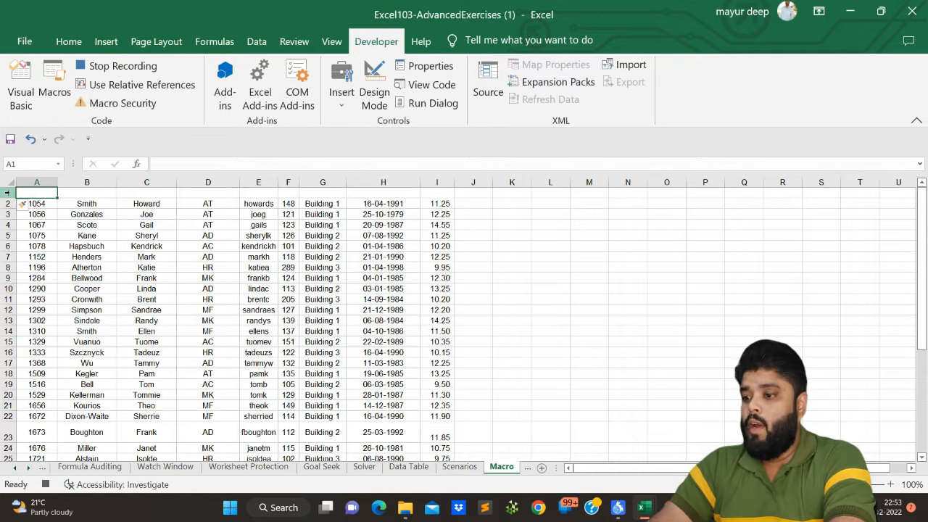
# Enter the column headers Emp ID, First name and Last name in cells A1 to C1.
pyautogui.write('E')
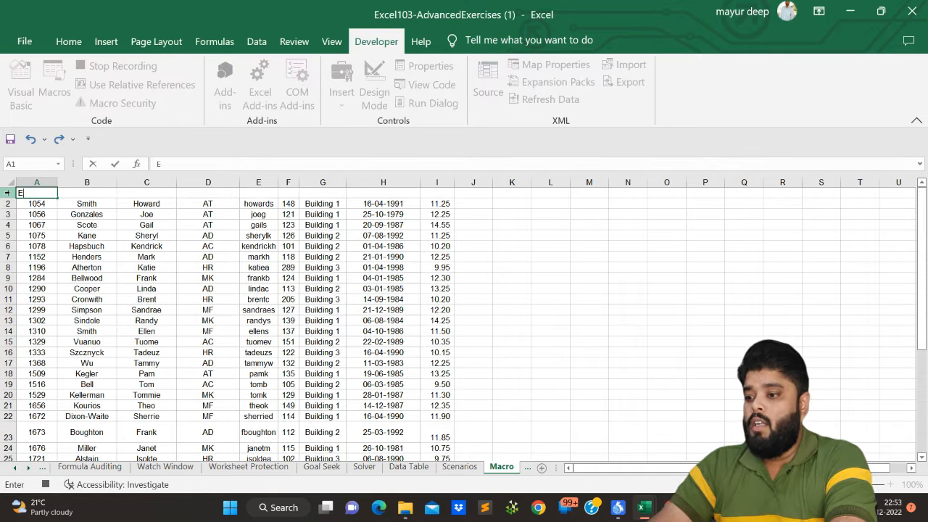
pyautogui.write('mp ID')
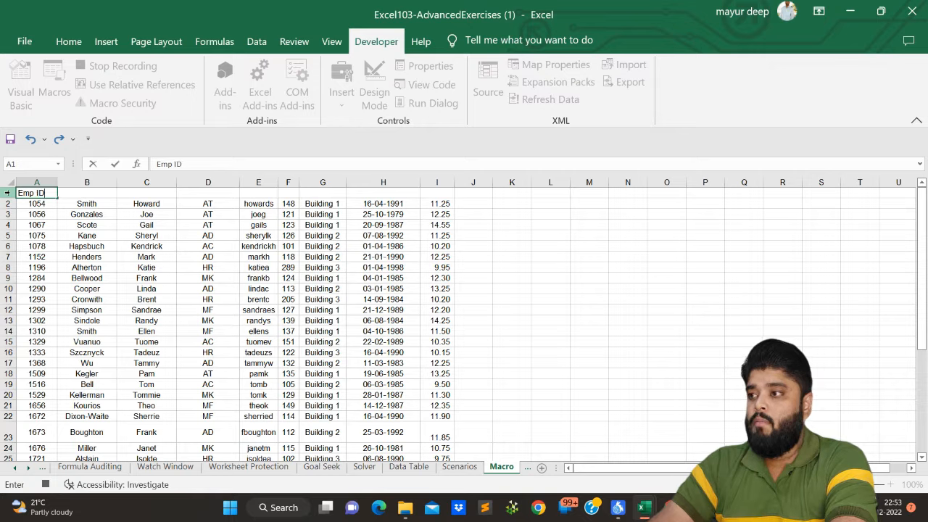
pyautogui.press('Tab')
pyautogui.write('Fir')
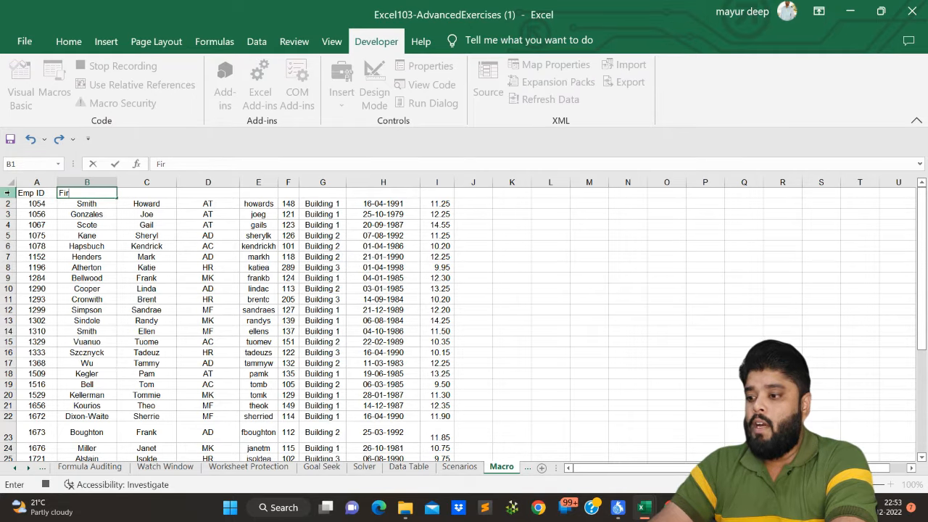
pyautogui.write('st name')
pyautogui.press('Tab')
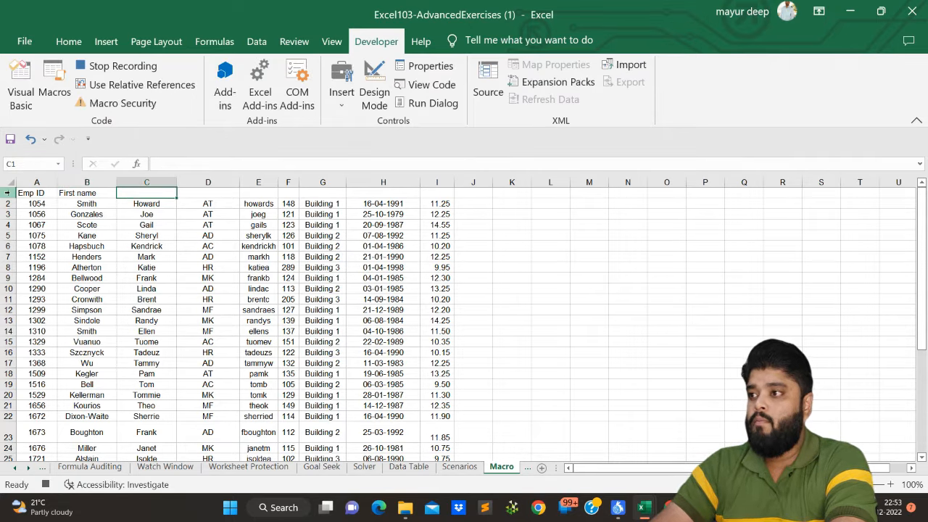
pyautogui.write('Last')
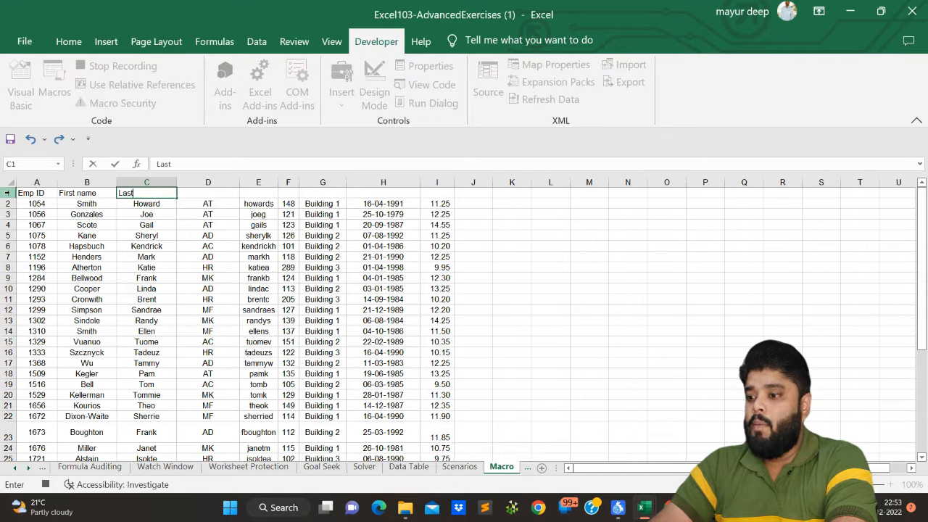
pyautogui.write(' name')
pyautogui.press('Tab')
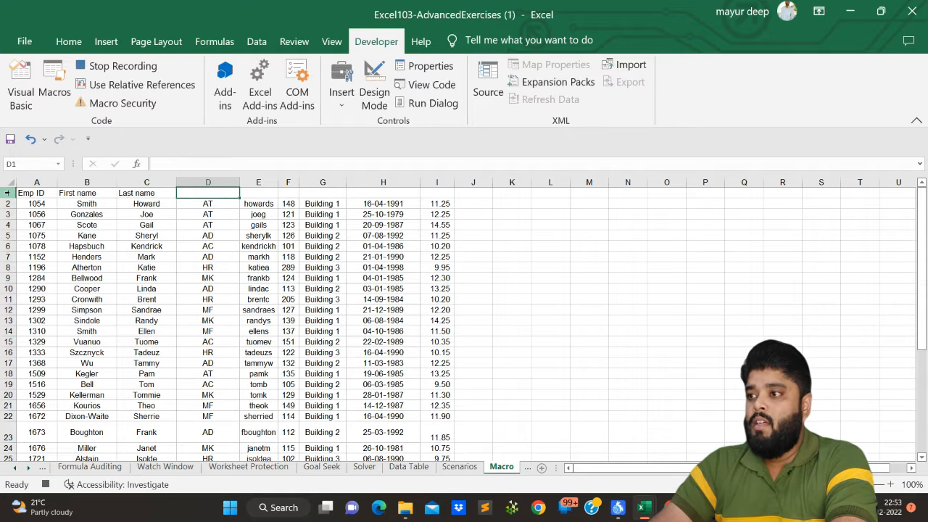
# Enter the headers Email in D1, Ext in F1 and Location in G1, leaving E1 blank.
pyautogui.write('Email')
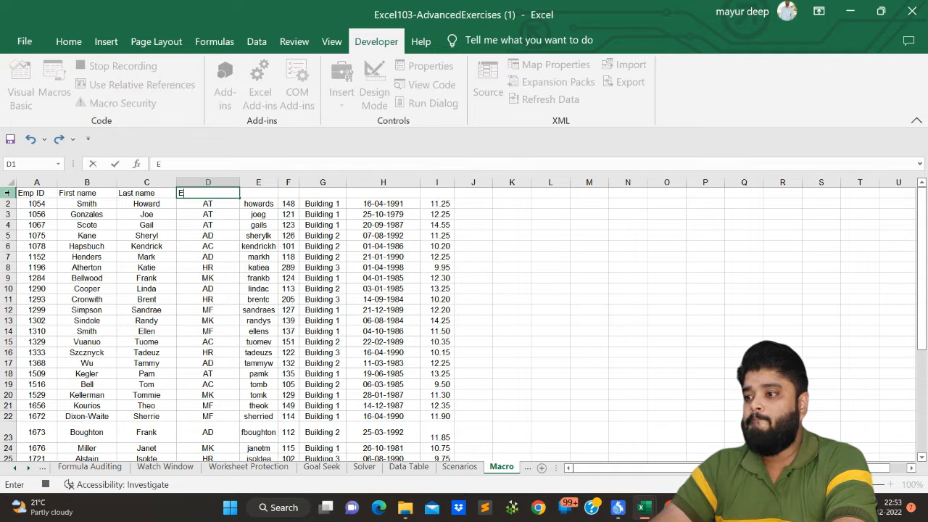
pyautogui.press('Tab')
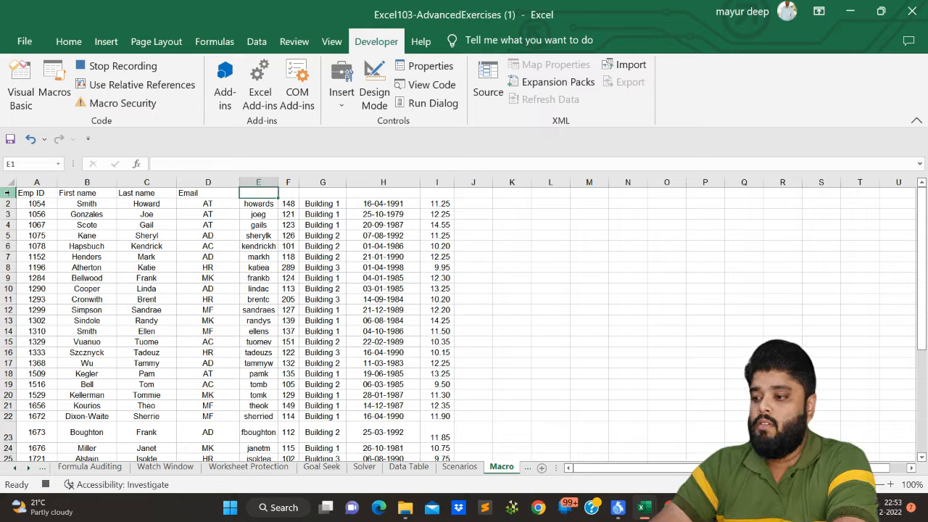
pyautogui.press('Right')
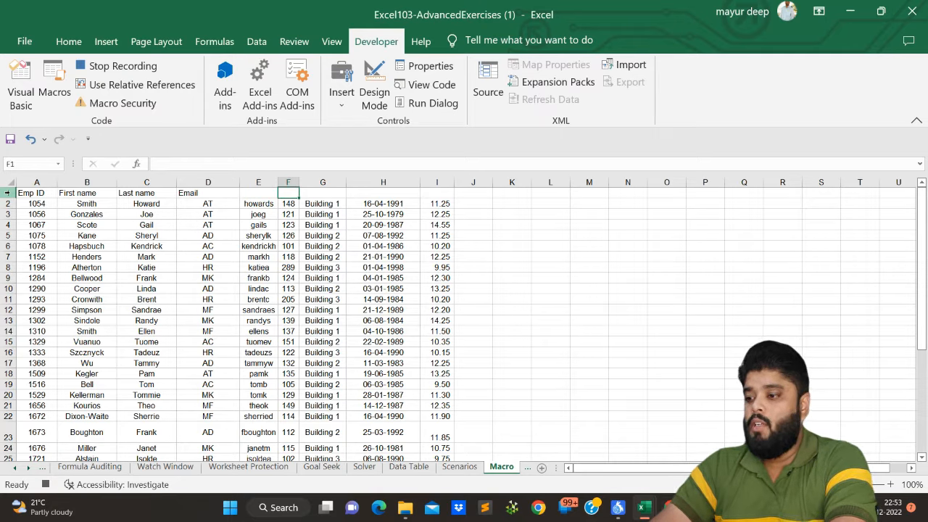
pyautogui.write('Ext')
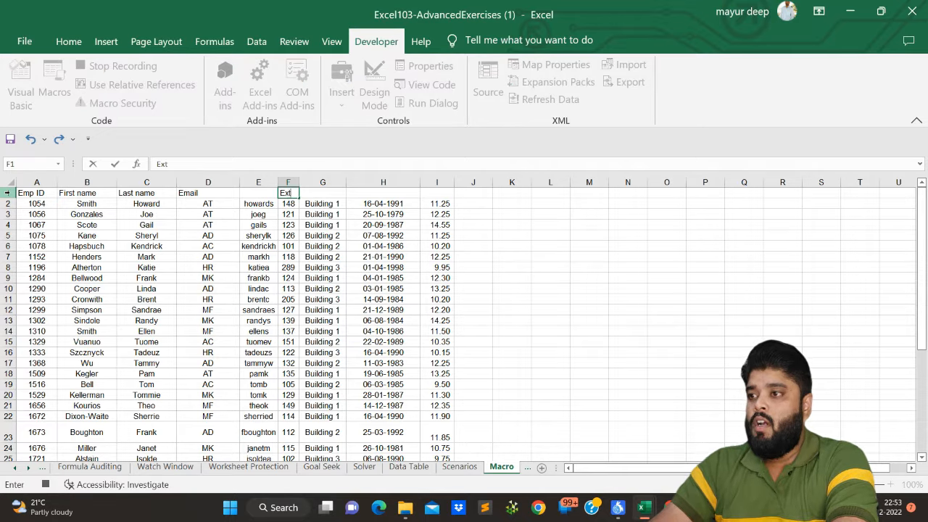
pyautogui.press('Tab')
pyautogui.write('Location')
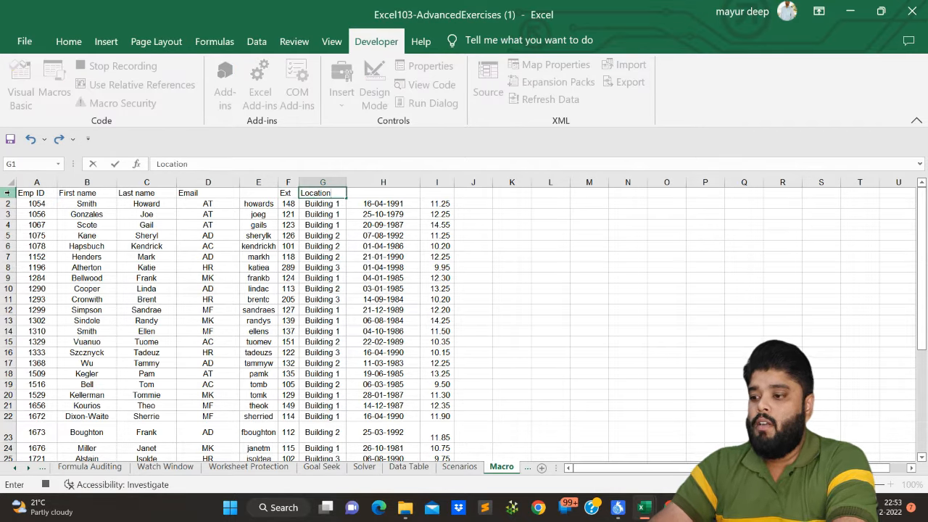
pyautogui.press('Tab')
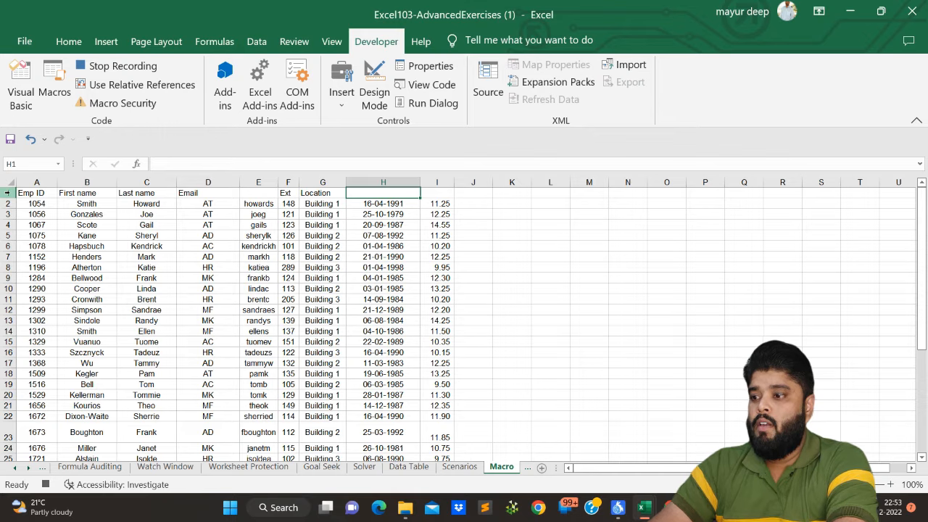
# Enter the headers hiring data in H1 and Pay in I1.
pyautogui.write('Data')
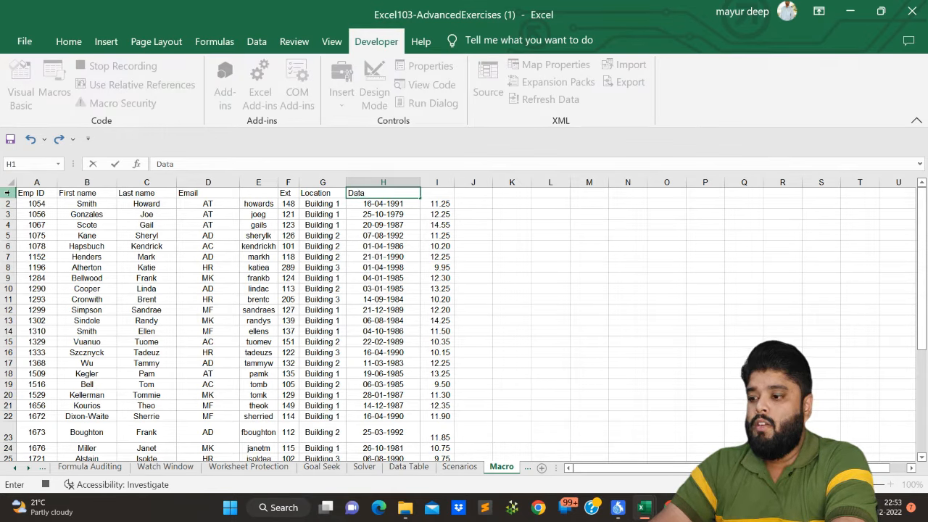
pyautogui.press('BackSpace')
pyautogui.press('BackSpace')
pyautogui.press('BackSpace')
pyautogui.write('h')
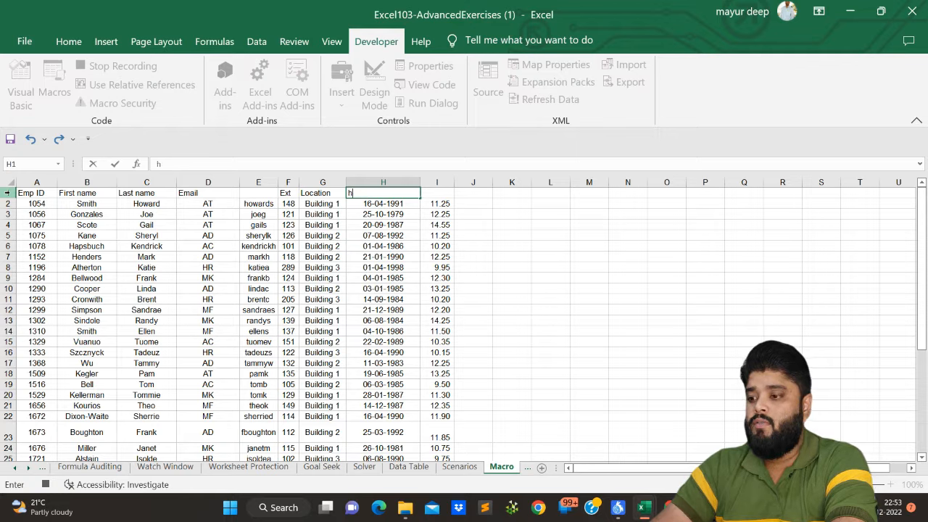
pyautogui.write('iring data')
pyautogui.press('Tab')
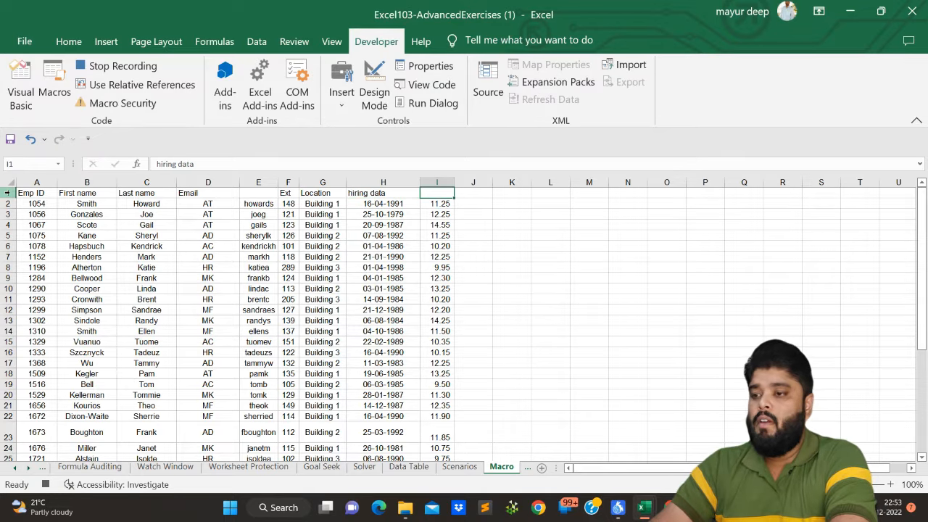
pyautogui.write('Pay')
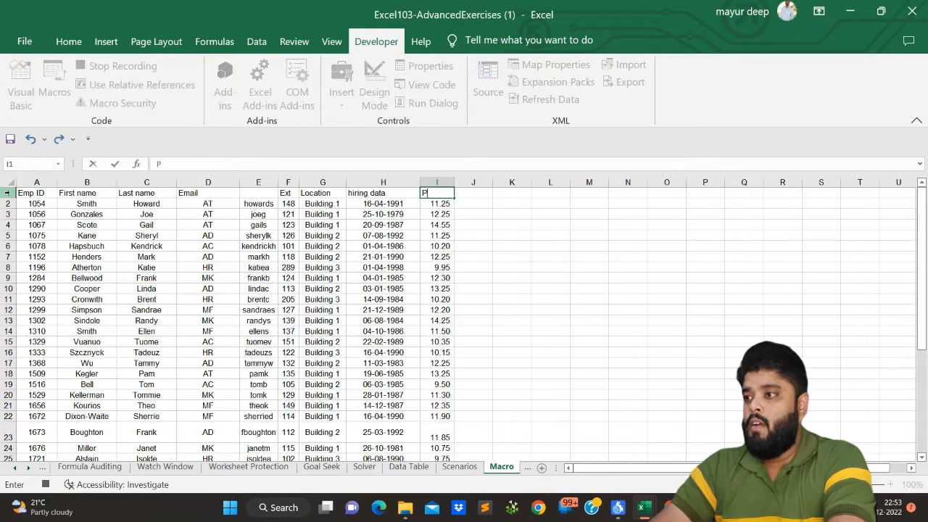
pyautogui.press('Left')
# Replace the header in D1 with Middle Name and enter Email in E1.
pyautogui.press('Left')
pyautogui.press('Left')
pyautogui.press('Left')
pyautogui.press('Left')
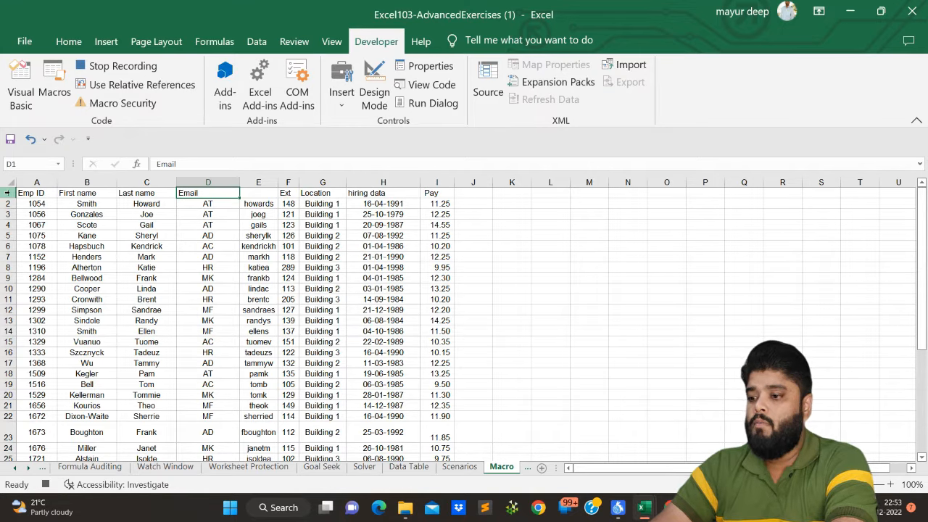
pyautogui.write('Mid')
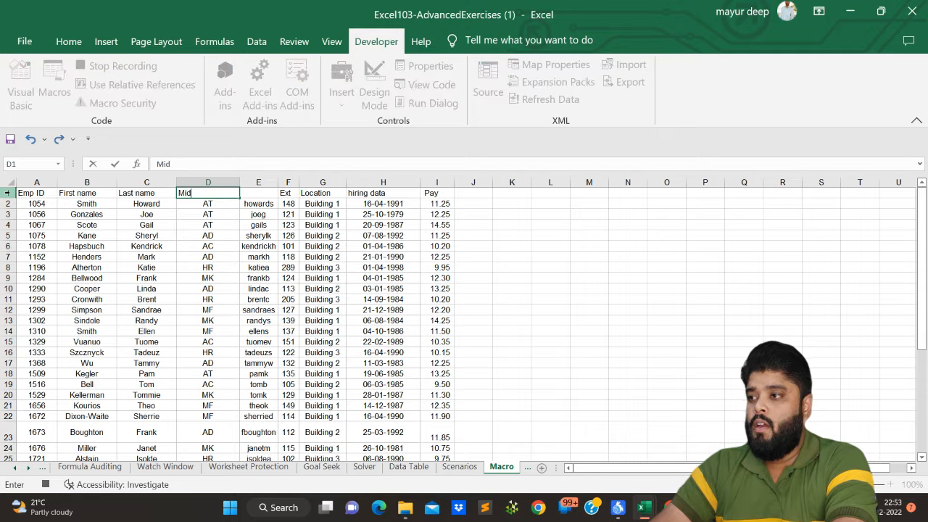
pyautogui.write('dle Name')
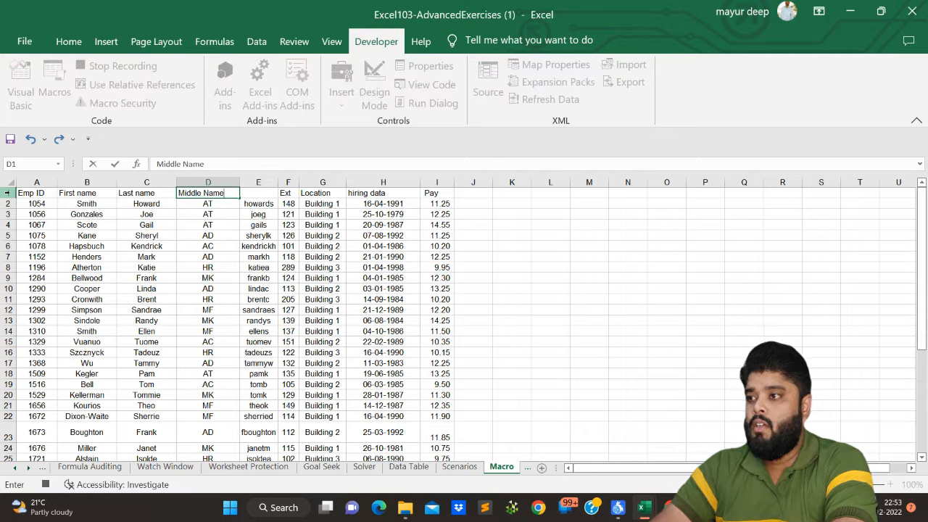
pyautogui.press('Right')
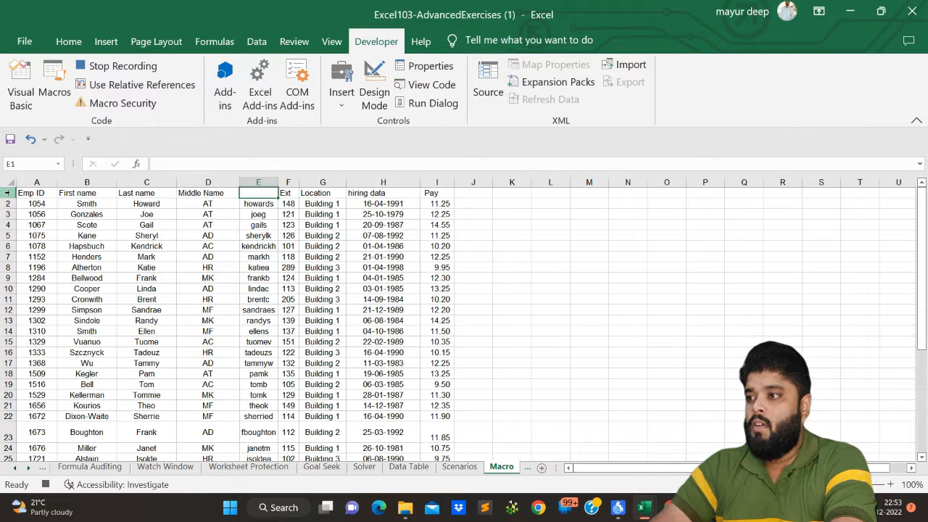
pyautogui.write('Ema')
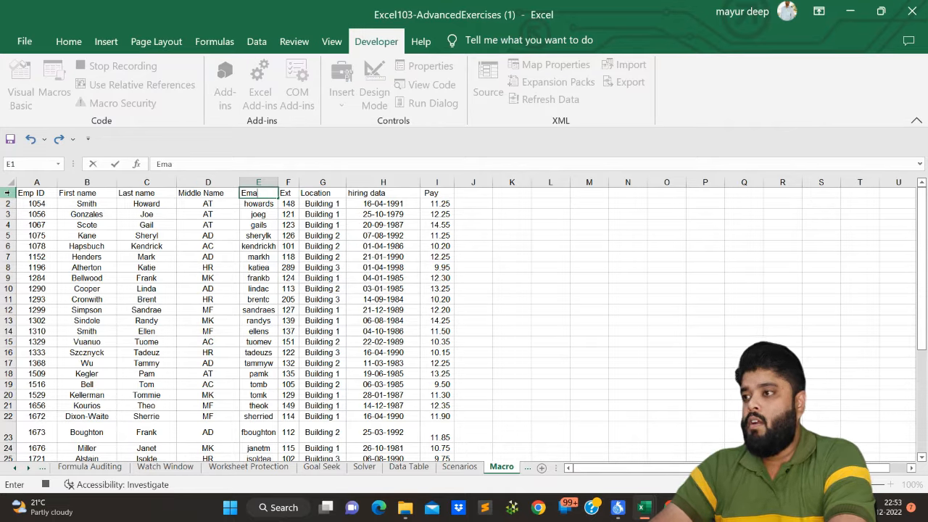
pyautogui.write('il')
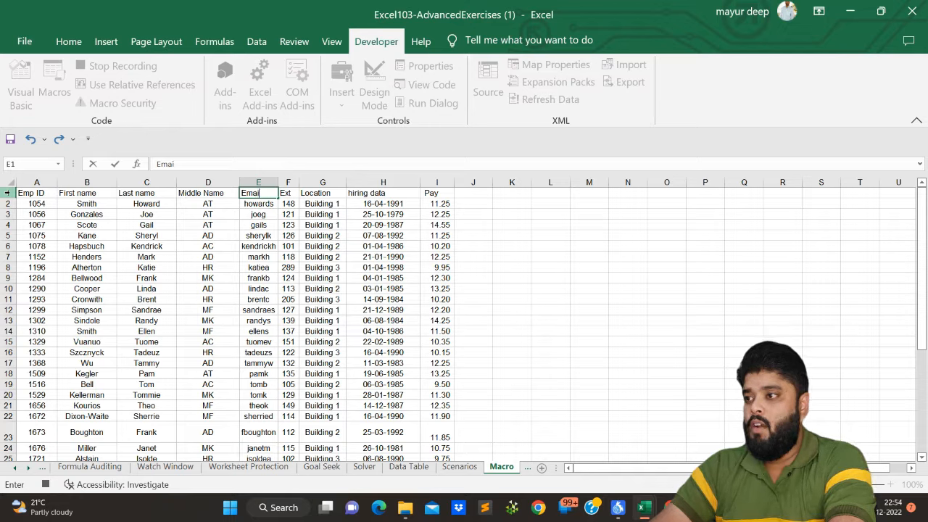
pyautogui.press('Left')
# Change the header in C1 to Middle name and the one in D1 to Lat name.
pyautogui.press('Left')
pyautogui.press('Left')
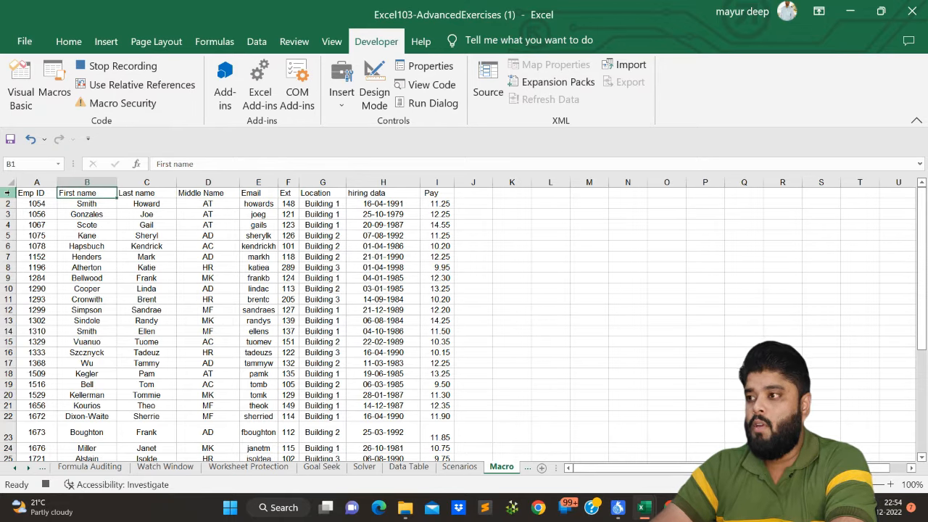
pyautogui.press('Right')
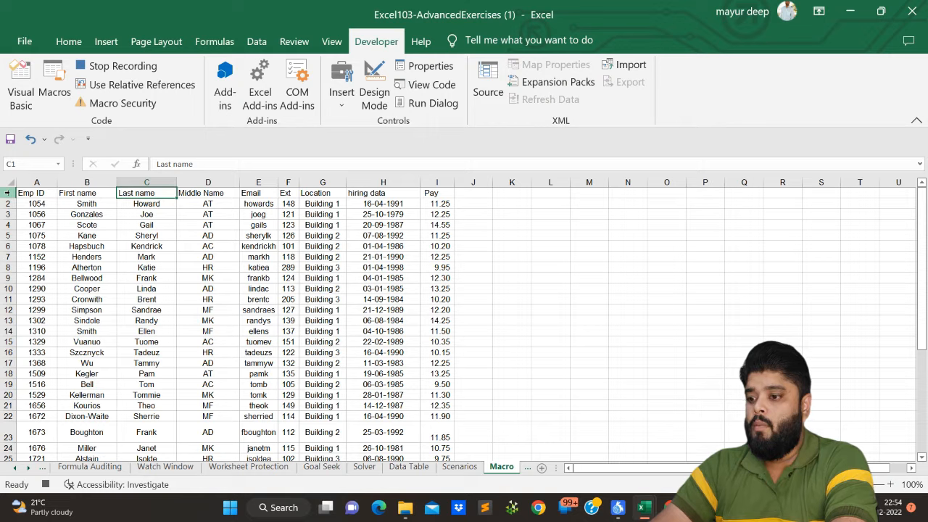
pyautogui.write('Middle na')
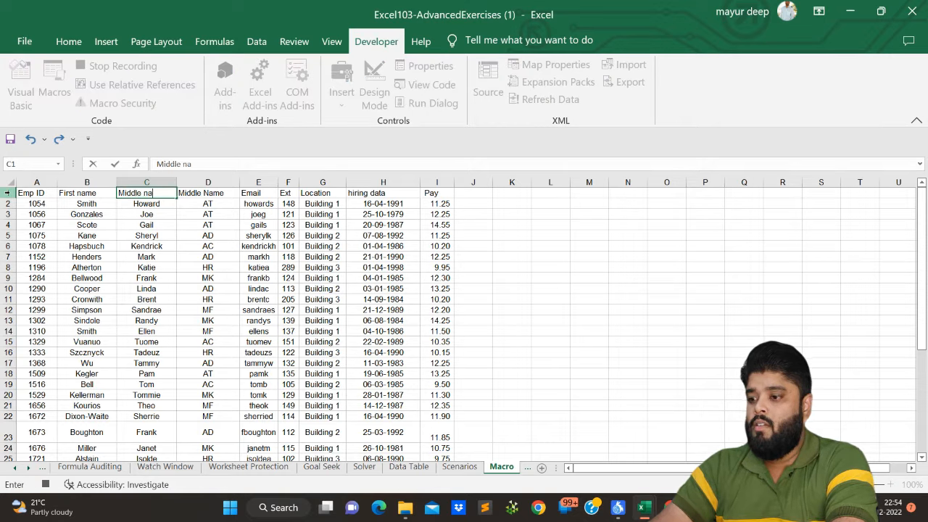
pyautogui.write('me')
pyautogui.press('Right')
pyautogui.write('La')
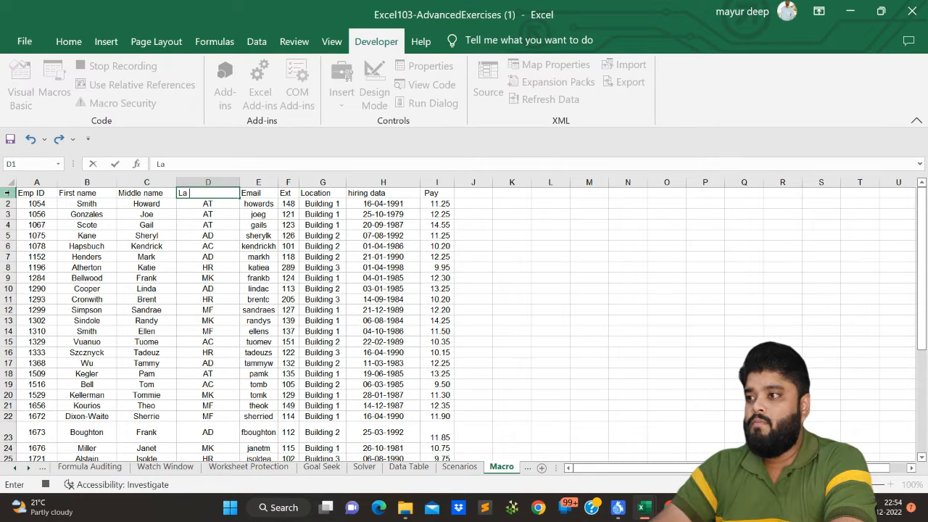
pyautogui.write('t name')
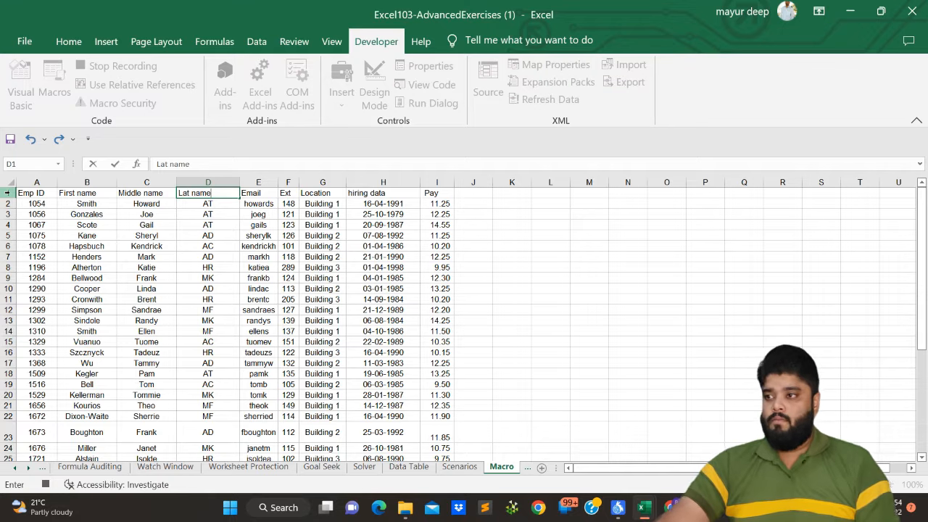
pyautogui.press('Right')
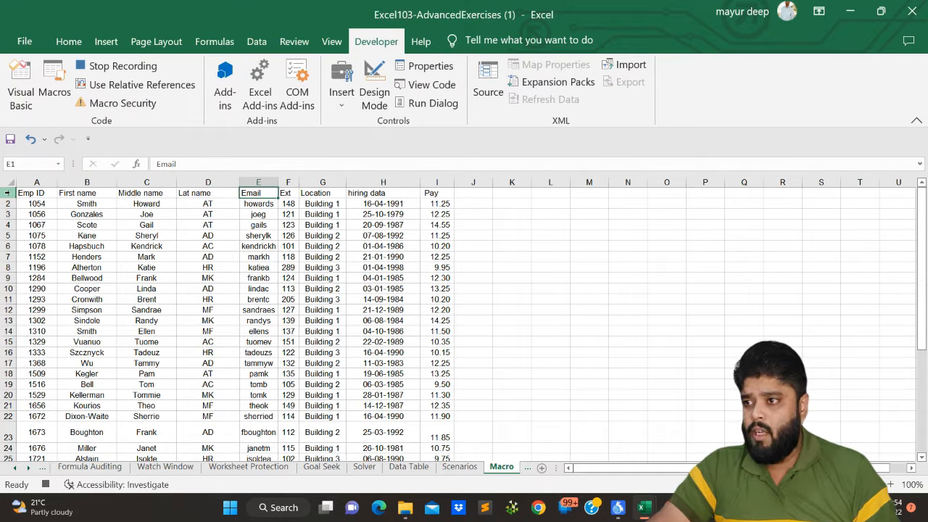
# Format the hiring dates in H2:H38 with the *14 March 2012 date type.
pyautogui.click(393, 236)
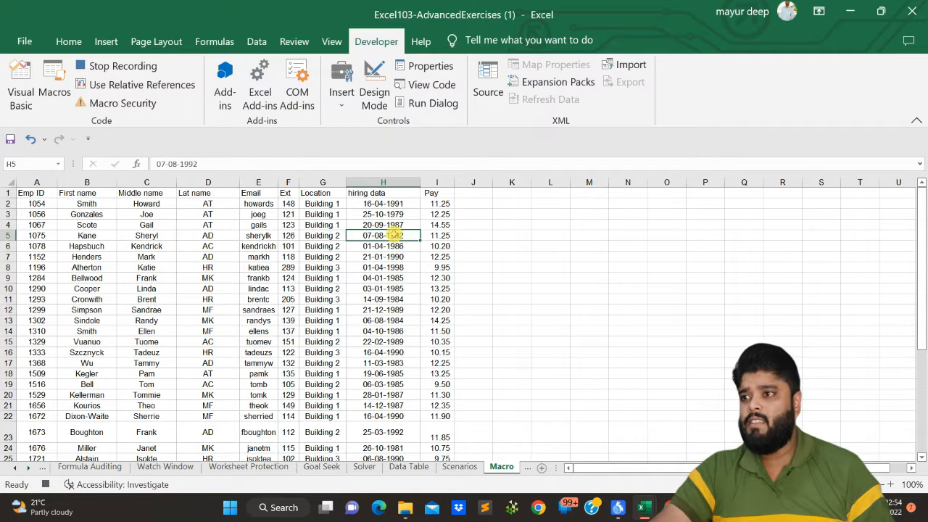
pyautogui.moveTo(377, 204); pyautogui.dragTo(383, 266)
pyautogui.moveTo(433, 204); pyautogui.dragTo(434, 309)
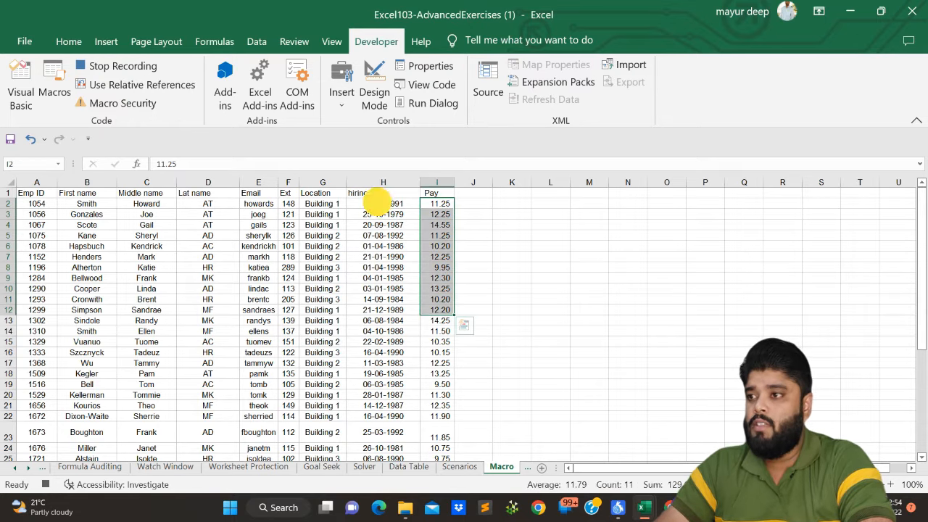
pyautogui.click(377, 203)
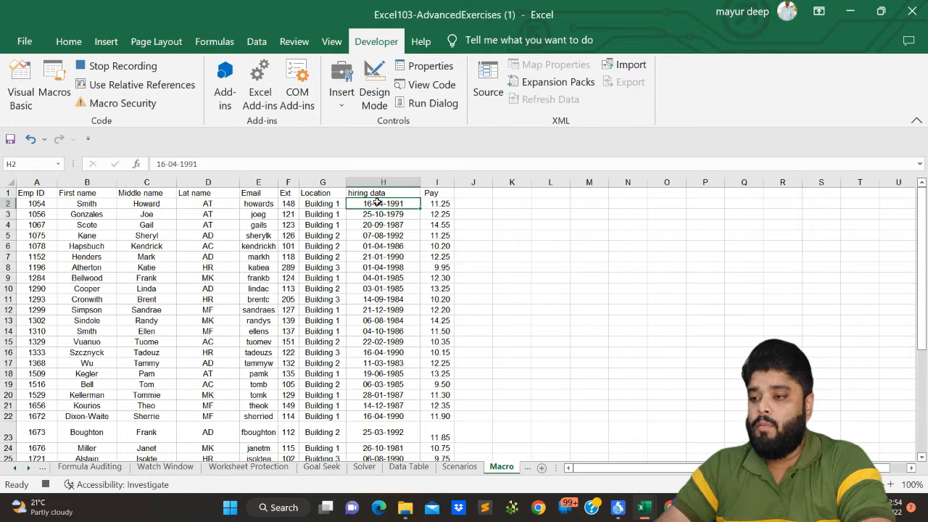
pyautogui.hotkey('ctrl', 'shift', 'Down')
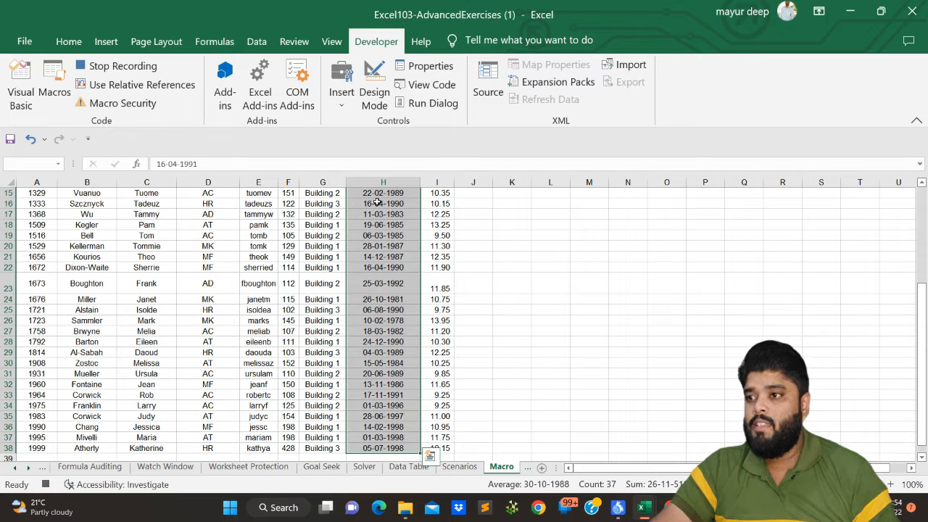
pyautogui.rightClick(377, 203)
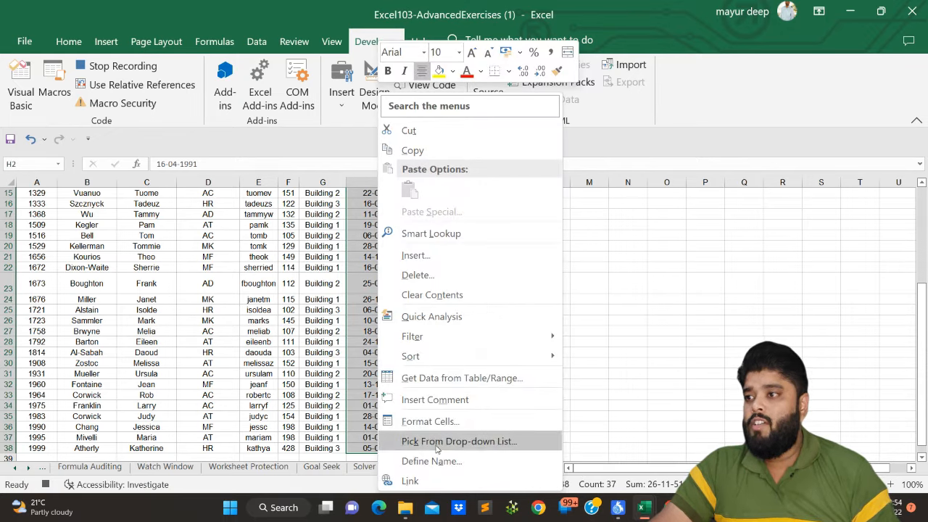
pyautogui.click(432, 421)
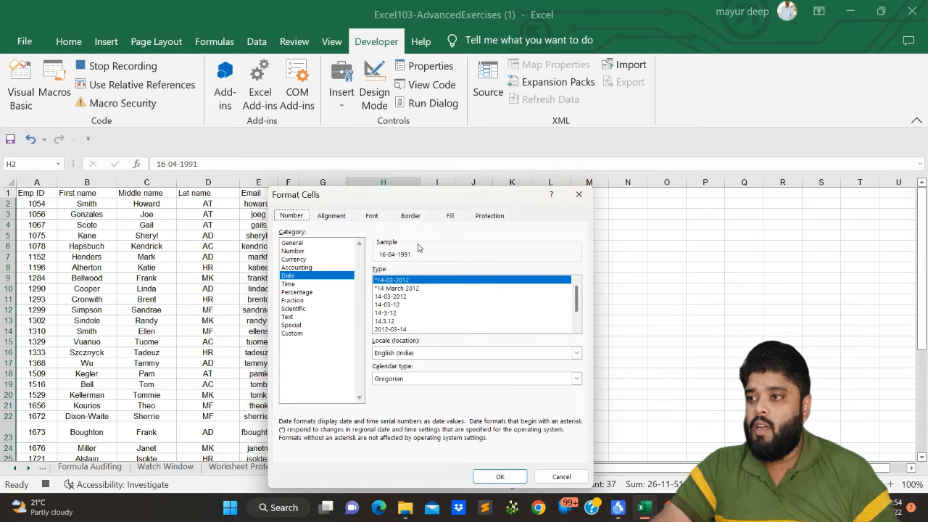
pyautogui.moveTo(421, 200); pyautogui.dragTo(414, 143)
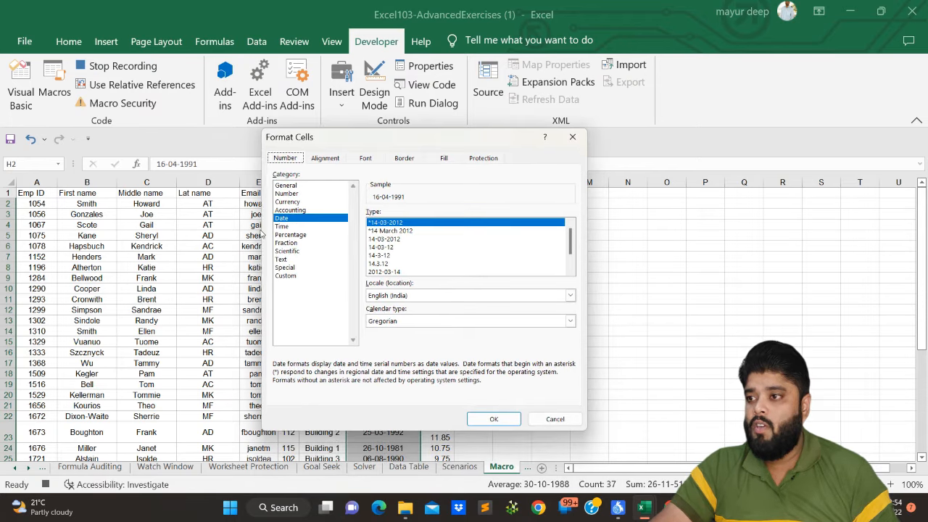
pyautogui.click(403, 231)
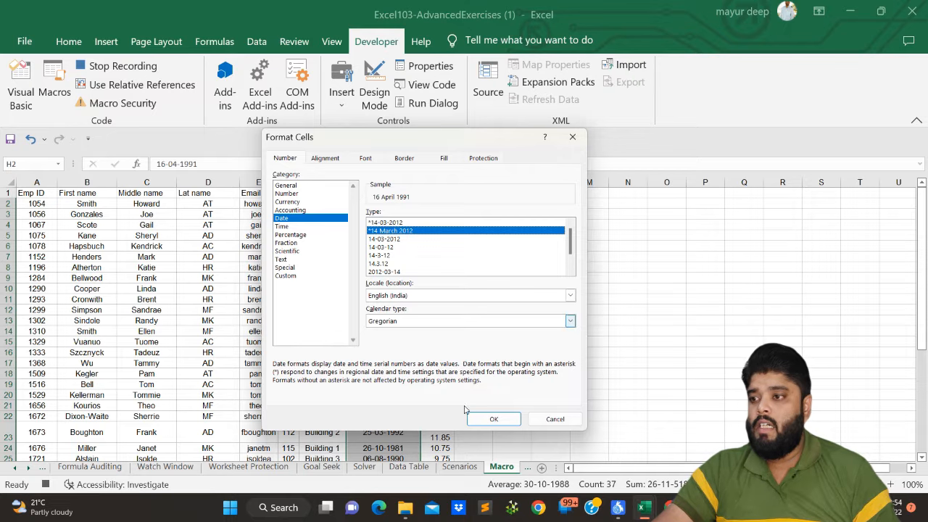
pyautogui.click(493, 418)
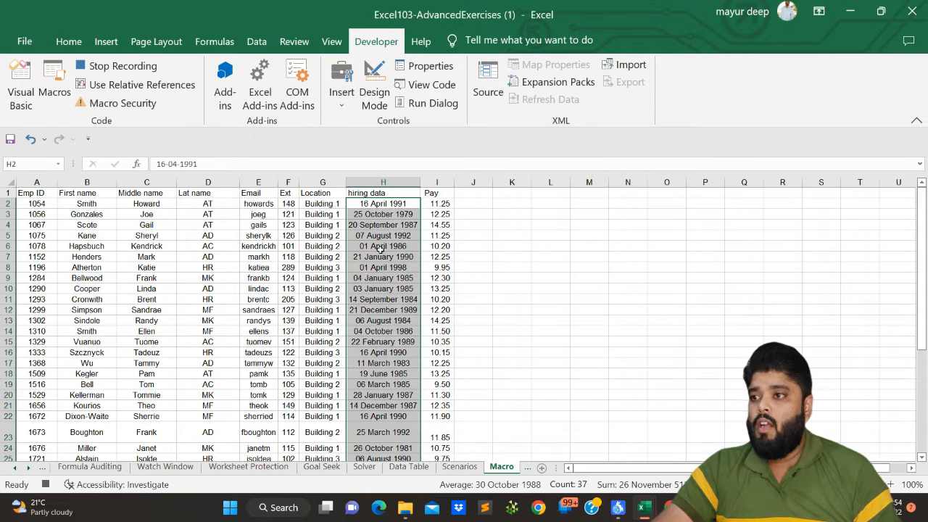
pyautogui.scroll(-4, 381, 250)
pyautogui.scroll(-4, 381, 250)
pyautogui.scroll(8, 381, 250)
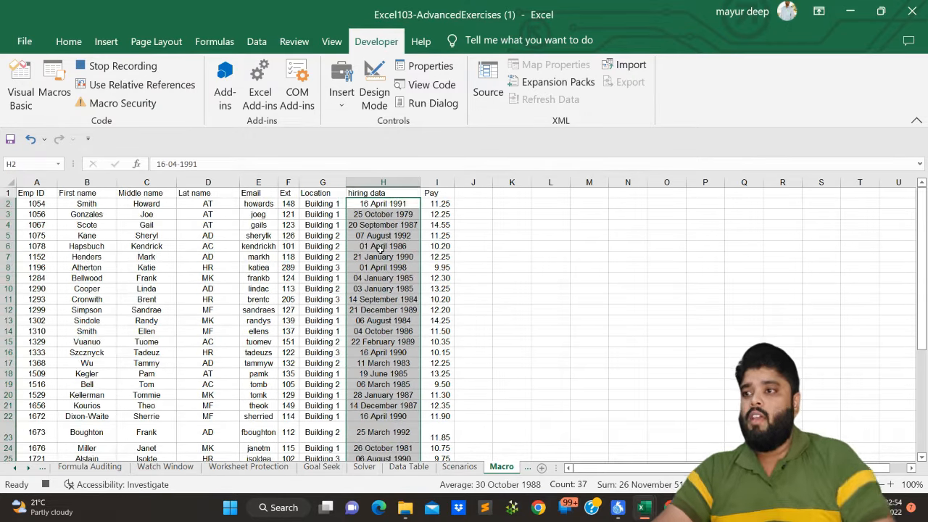
# Apply the $ English (United States) accounting format to the pay values in I2:I38.
pyautogui.click(440, 206)
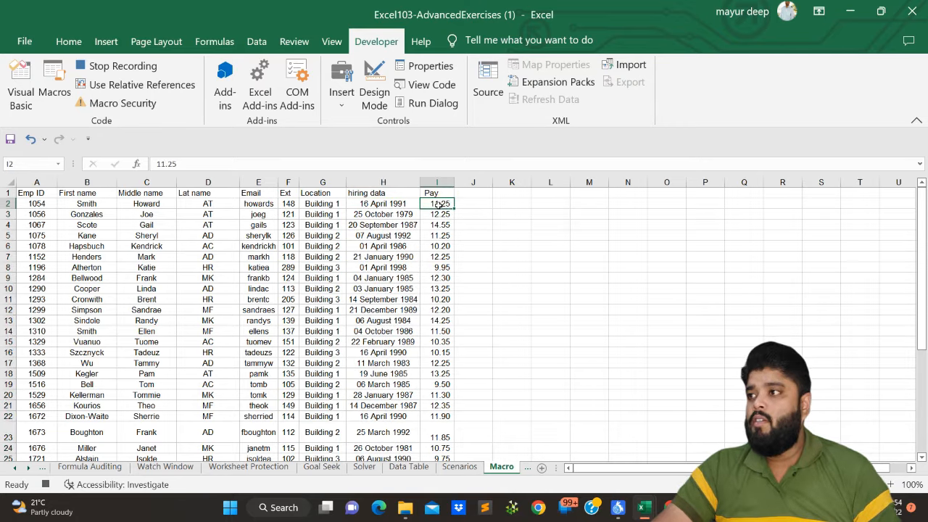
pyautogui.hotkey('ctrl', 'shift', 'Down')
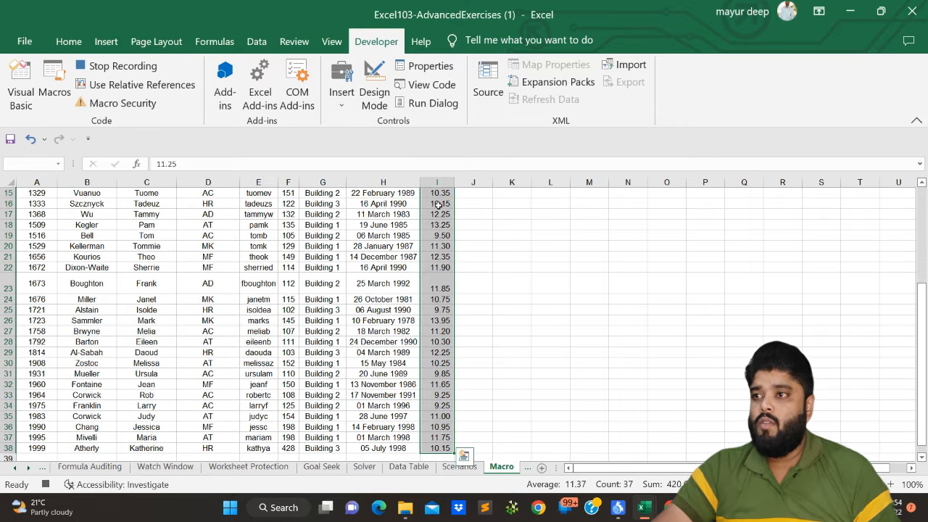
pyautogui.click(72, 41)
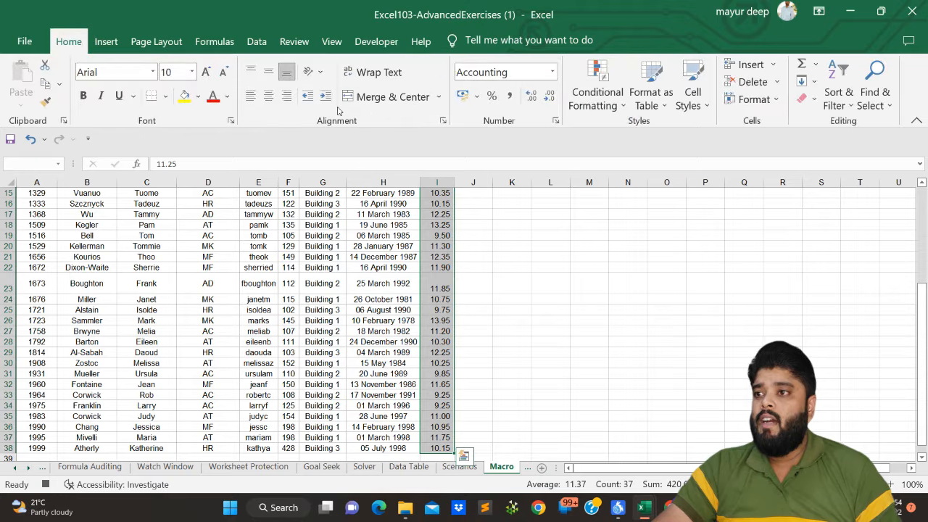
pyautogui.click(477, 97)
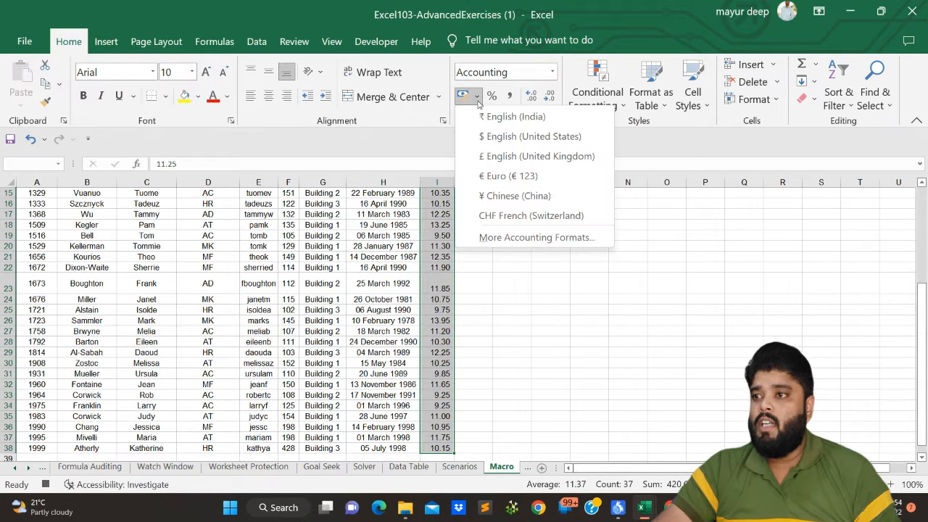
pyautogui.click(503, 136)
pyautogui.scroll(5, 435, 261)
pyautogui.click(435, 205)
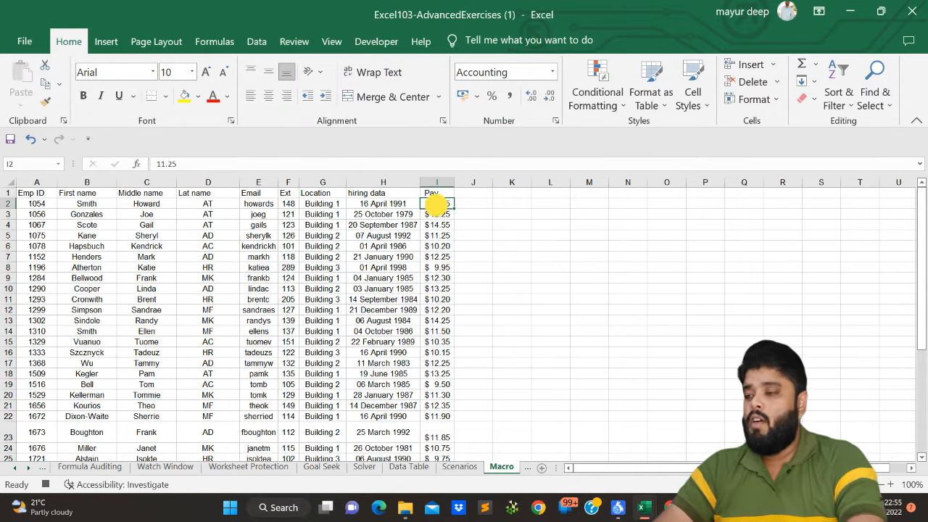
# Apply All Borders to the whole employee table, including the header row.
pyautogui.click(289, 234)
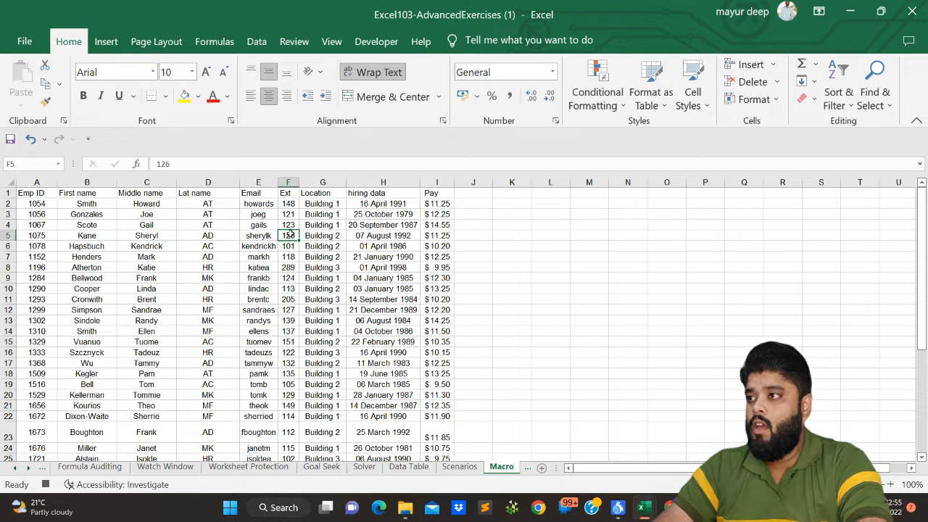
pyautogui.hotkey('ctrl', 'a')
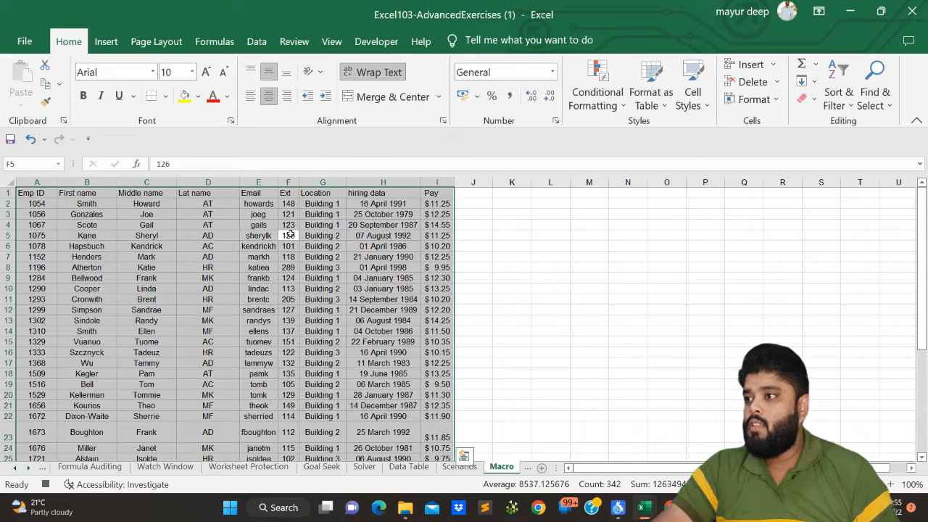
pyautogui.click(166, 96)
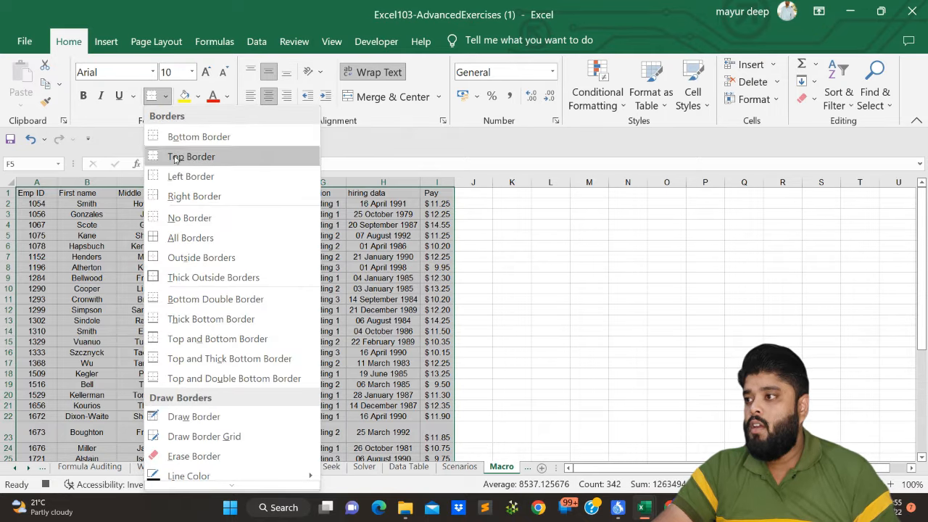
pyautogui.click(196, 238)
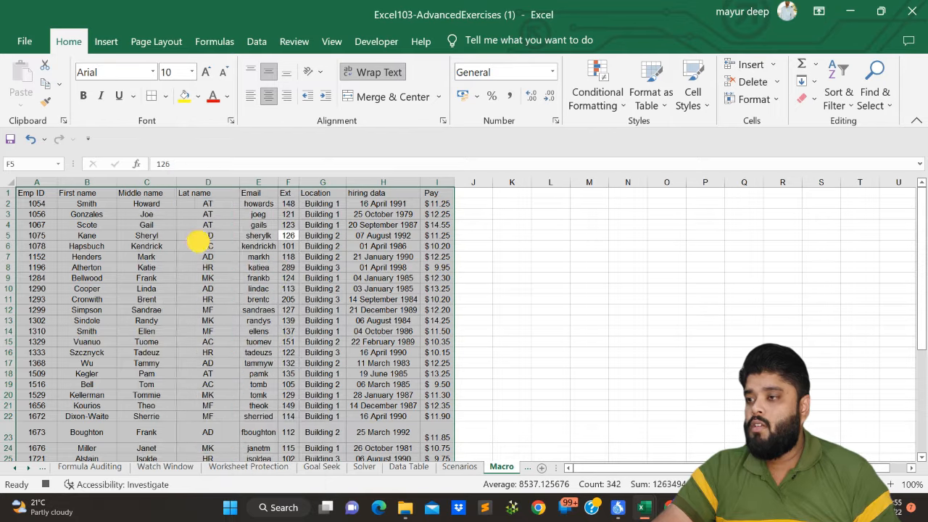
# Set the font size of the header cells A1:I1 to 20.
pyautogui.click(264, 216)
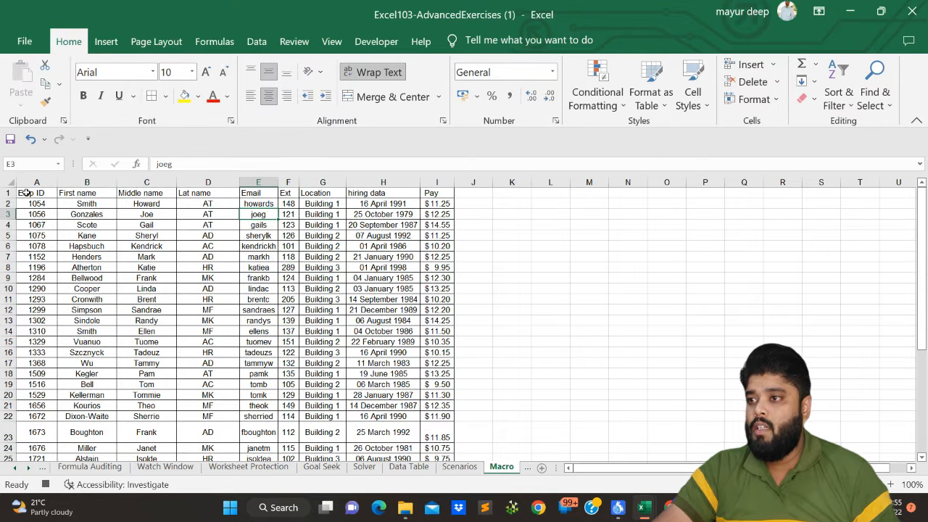
pyautogui.moveTo(25, 193); pyautogui.dragTo(434, 192)
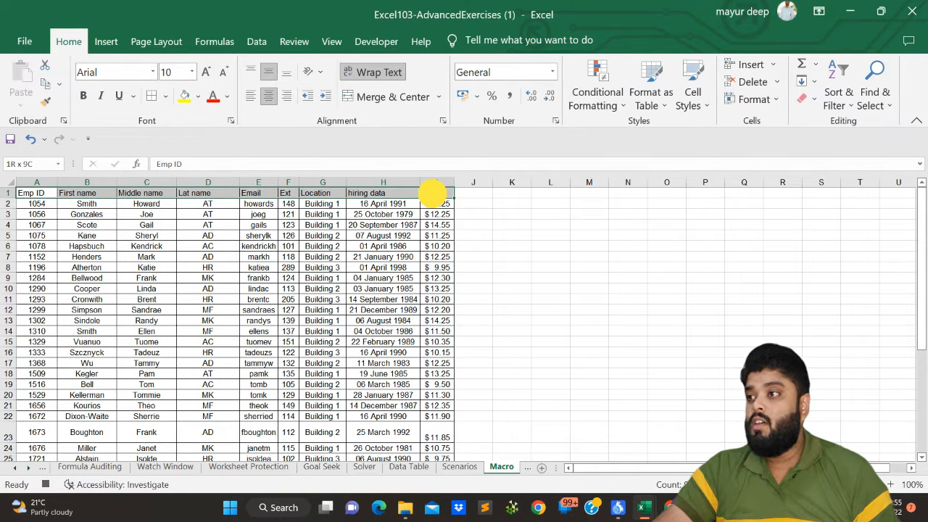
pyautogui.moveTo(433, 192); pyautogui.dragTo(428, 191)
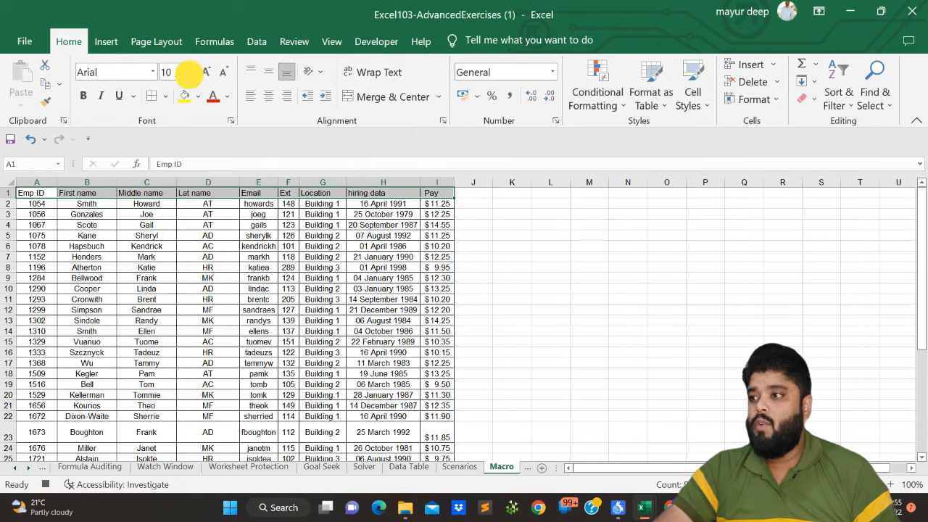
pyautogui.click(189, 72)
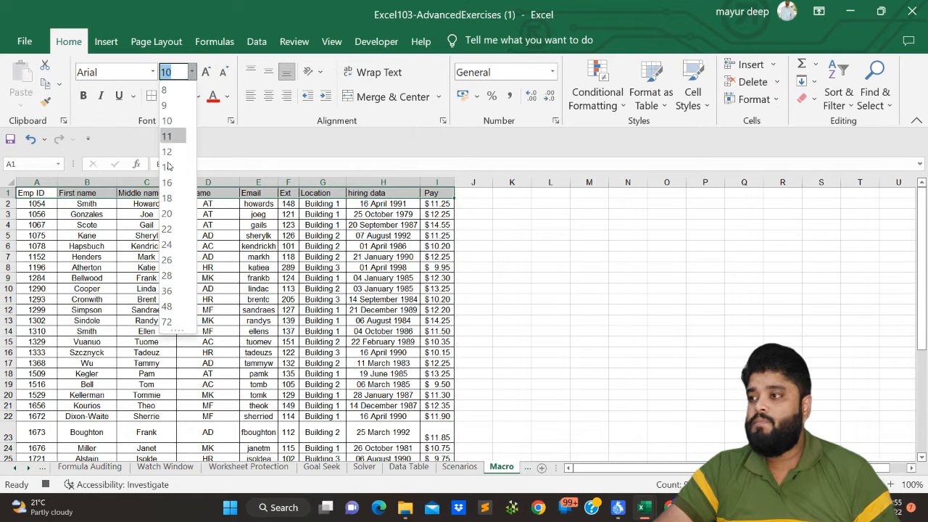
pyautogui.click(167, 213)
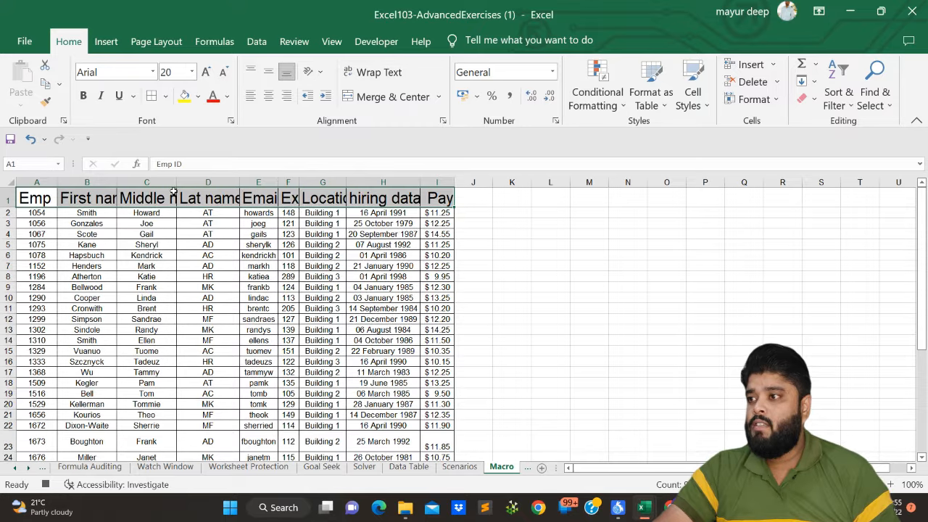
# Give the header cells A1:I1 white text and a darker blue theme fill.
pyautogui.click(198, 96)
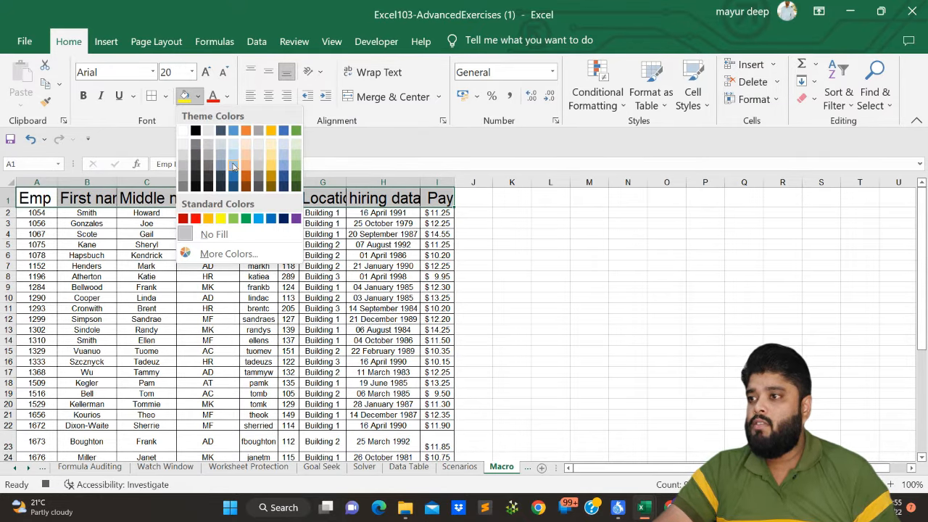
pyautogui.click(233, 166)
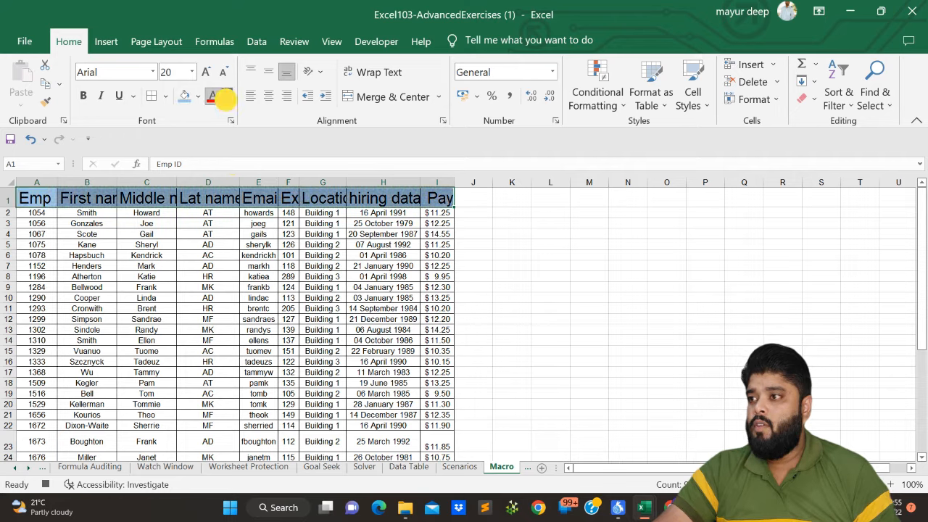
pyautogui.click(226, 98)
pyautogui.click(214, 149)
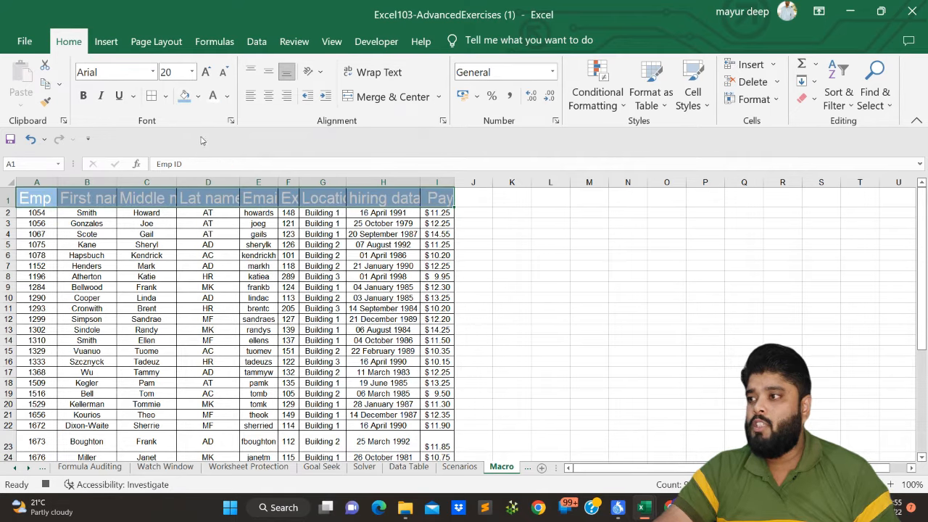
pyautogui.click(198, 96)
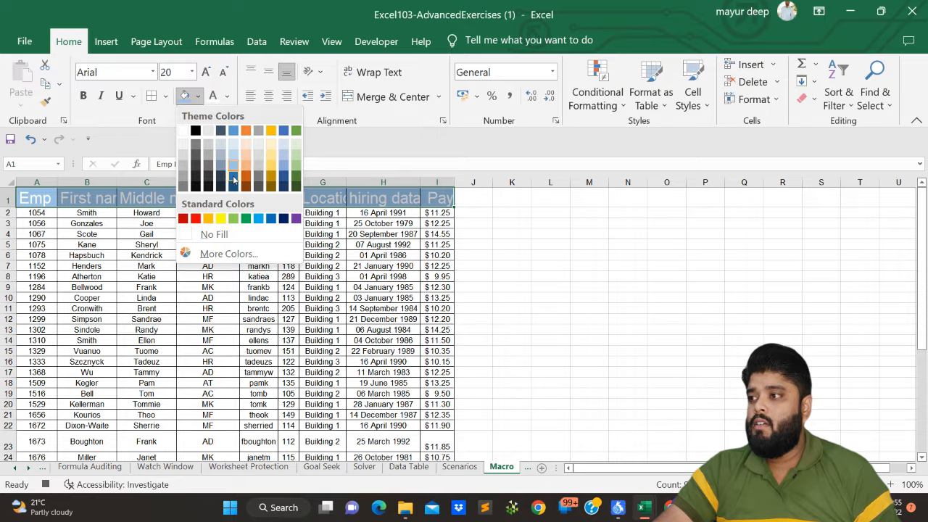
pyautogui.click(234, 179)
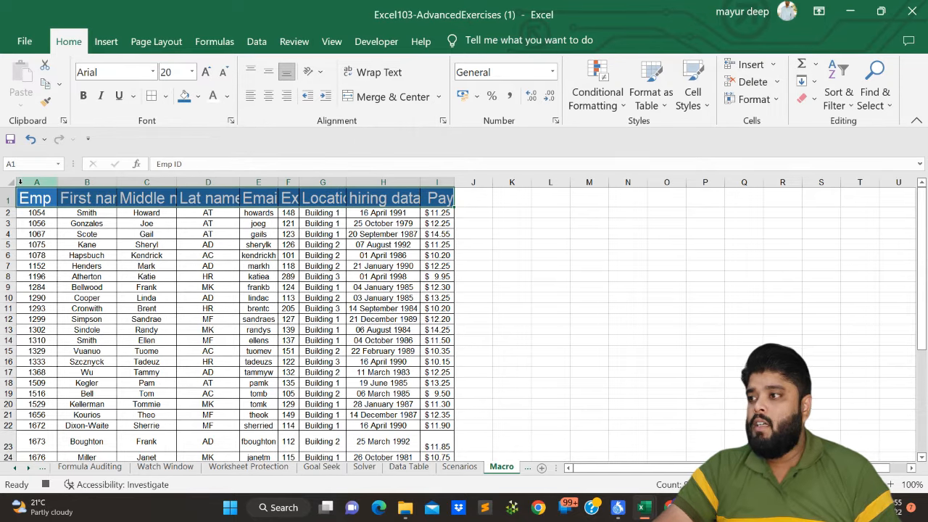
# AutoFit the width of all the worksheet's columns to their contents.
pyautogui.click(20, 181)
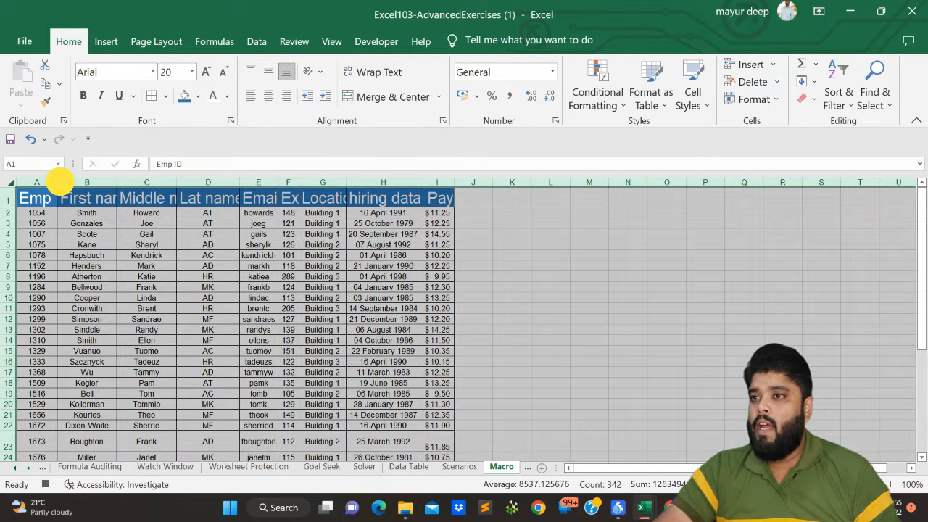
pyautogui.doubleClick(59, 181)
pyautogui.click(113, 224)
# Turn on filters for the employee table's header row.
pyautogui.click(54, 198)
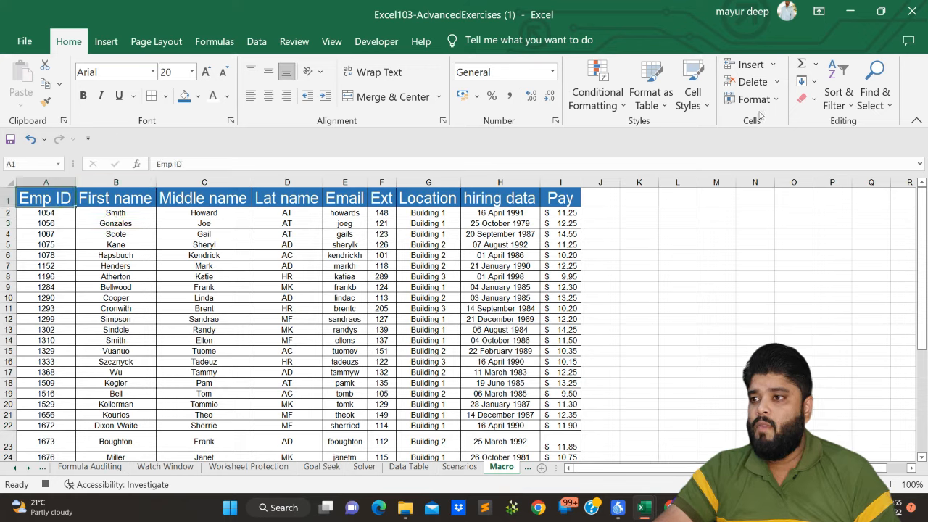
pyautogui.click(838, 98)
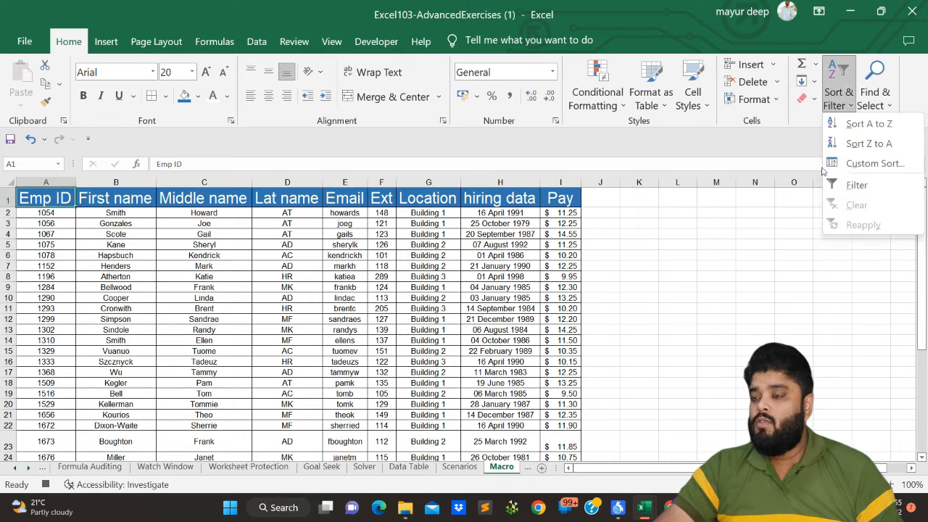
pyautogui.click(845, 188)
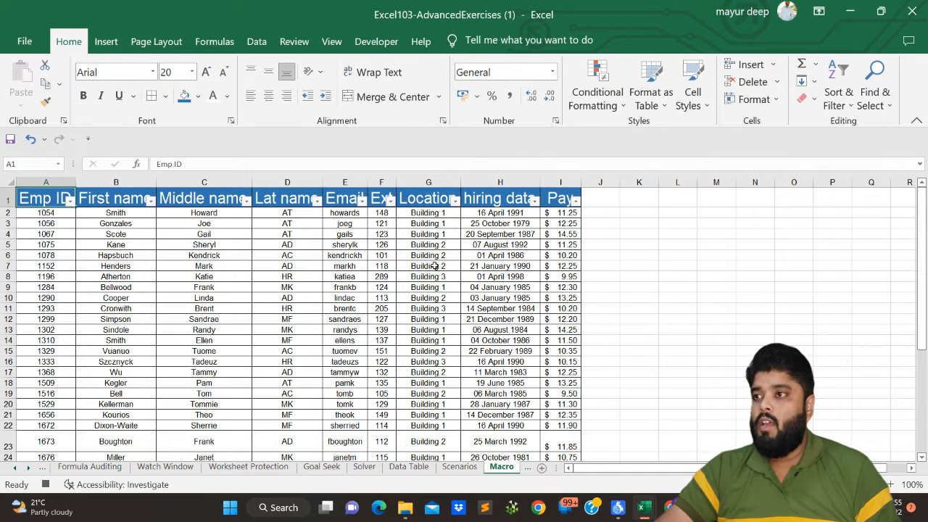
# Check the formatted table down to its last row and stop recording the macro.
pyautogui.scroll(-6, 434, 266)
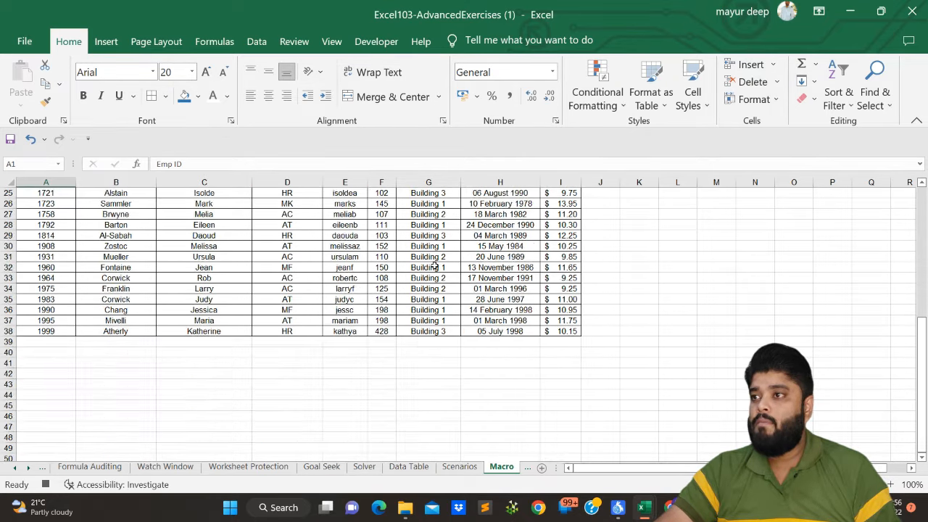
pyautogui.scroll(6, 421, 264)
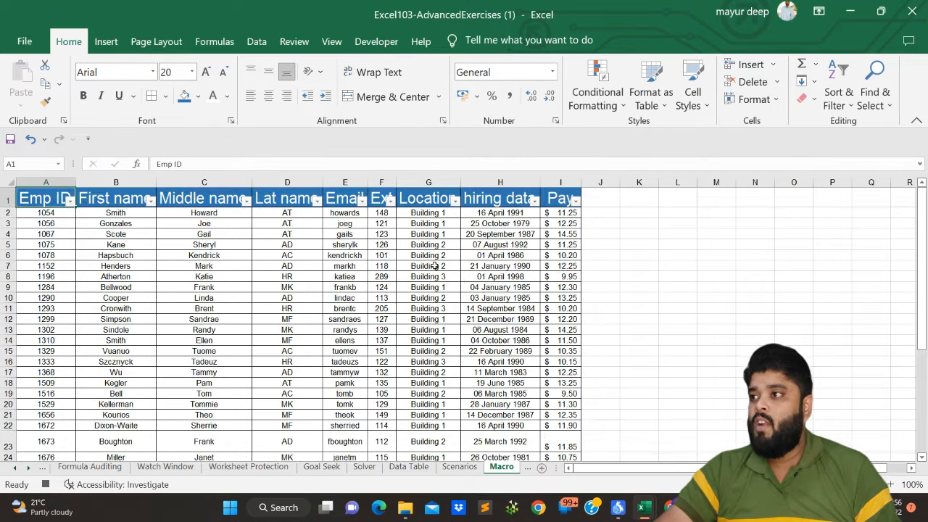
pyautogui.click(376, 42)
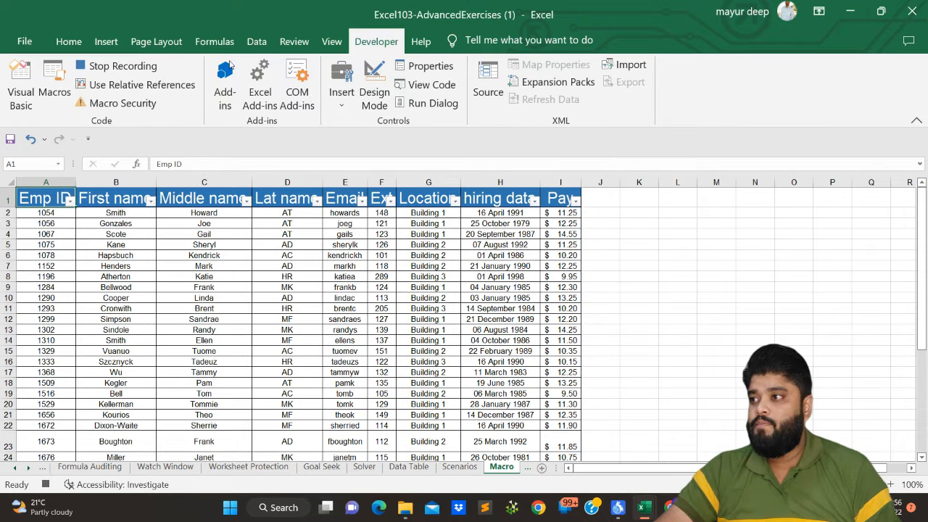
pyautogui.click(125, 66)
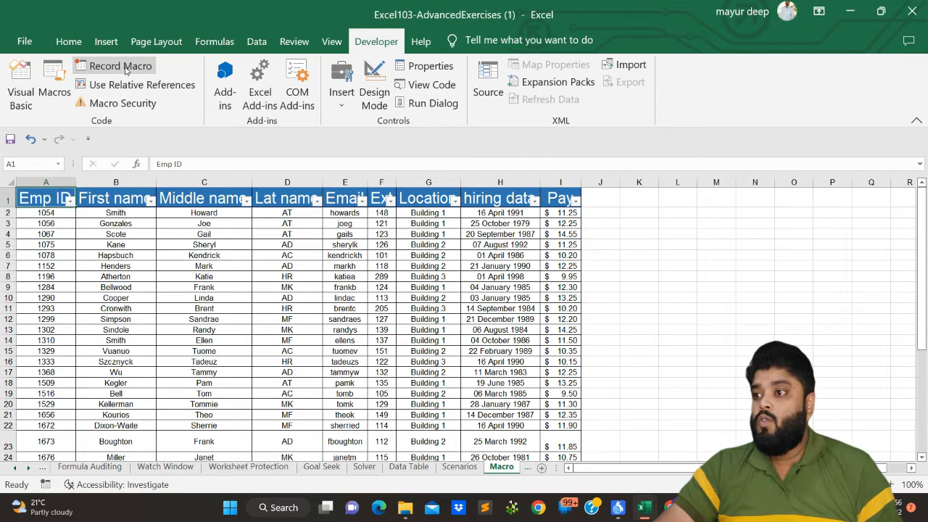
# Review the finished employee table from the header row down to its last record.
pyautogui.scroll(-10, 255, 304)
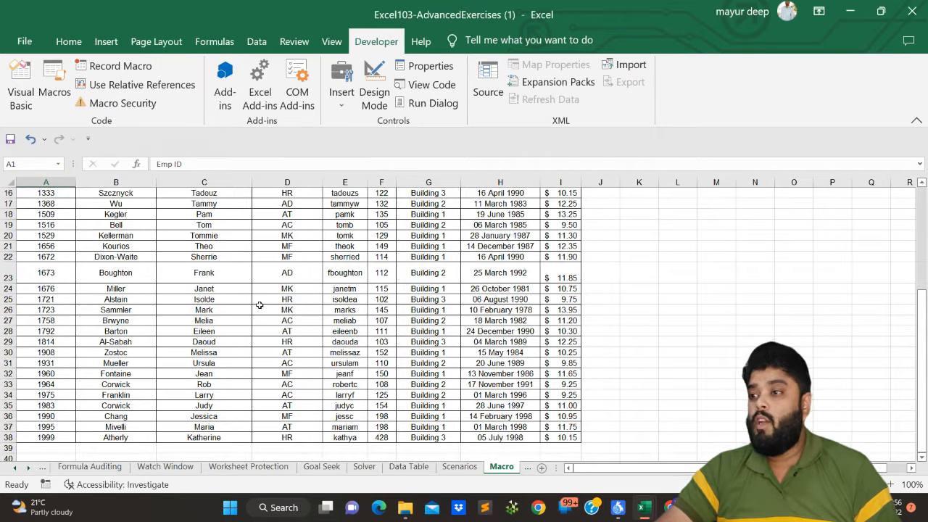
pyautogui.scroll(10, 259, 304)
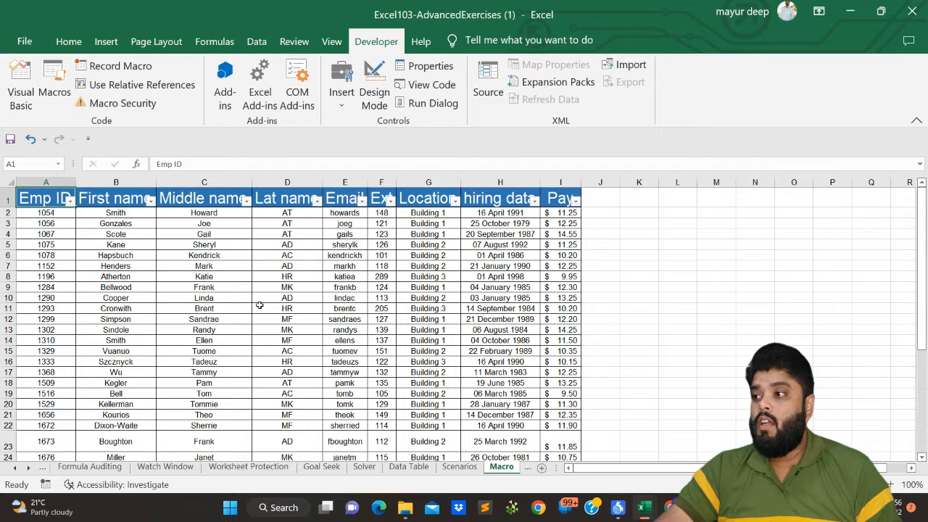
pyautogui.click(9, 182)
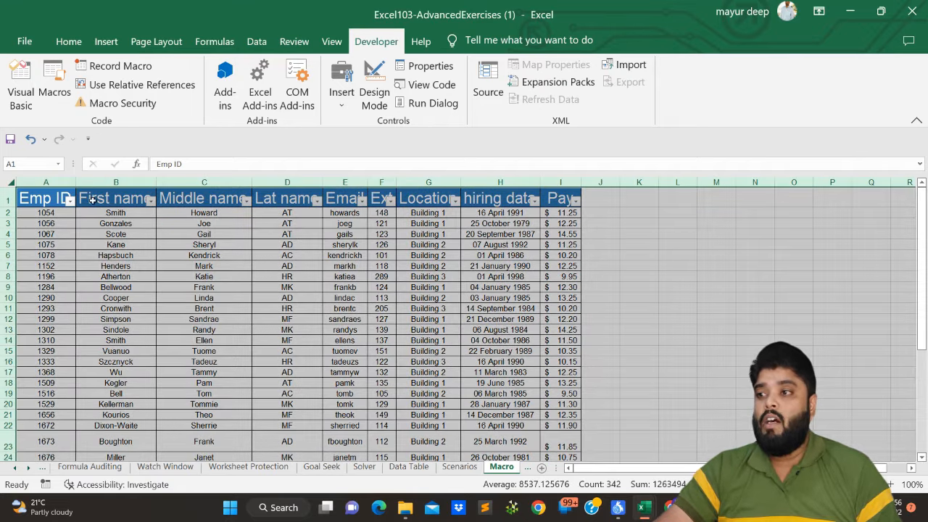
pyautogui.click(128, 244)
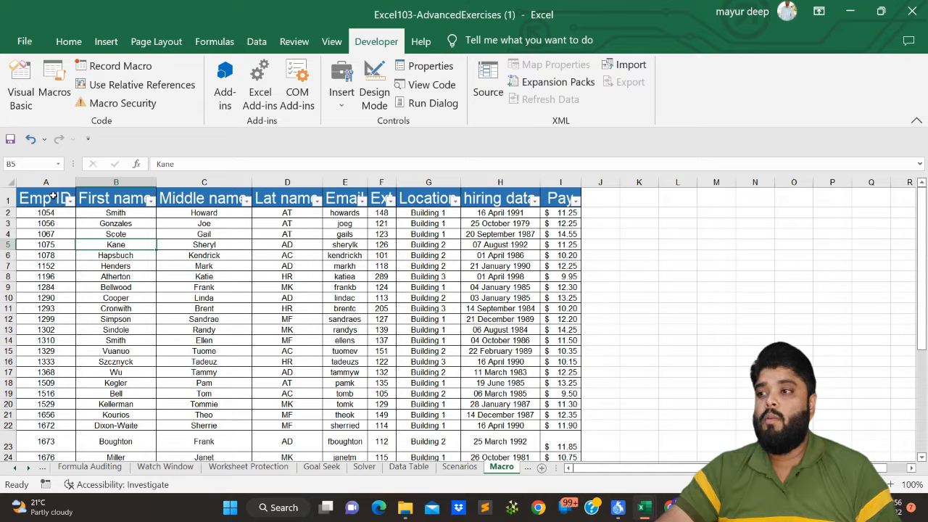
pyautogui.moveTo(53, 196); pyautogui.dragTo(563, 331)
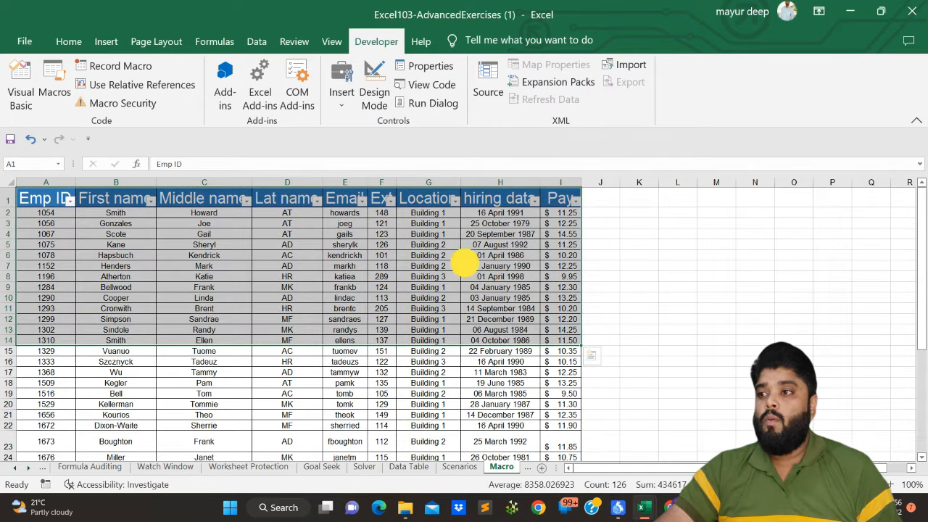
pyautogui.click(471, 266)
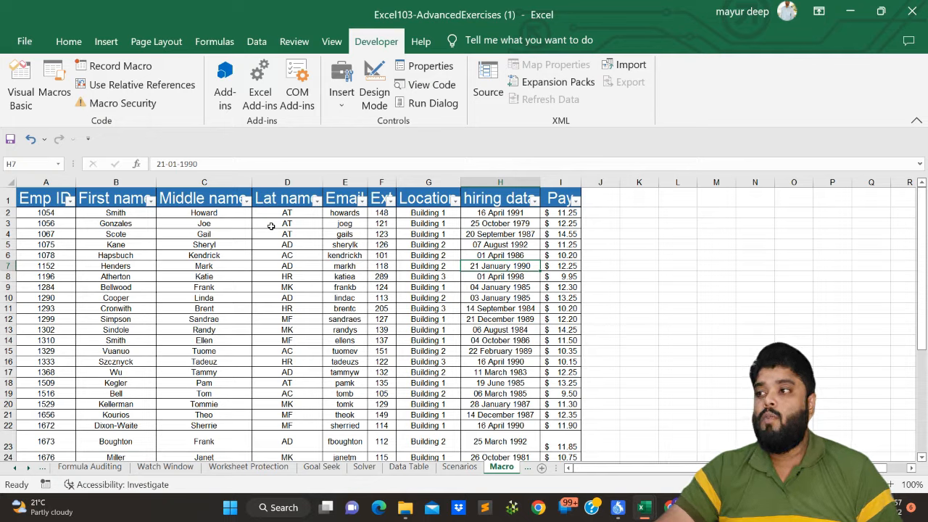
pyautogui.click(8, 179)
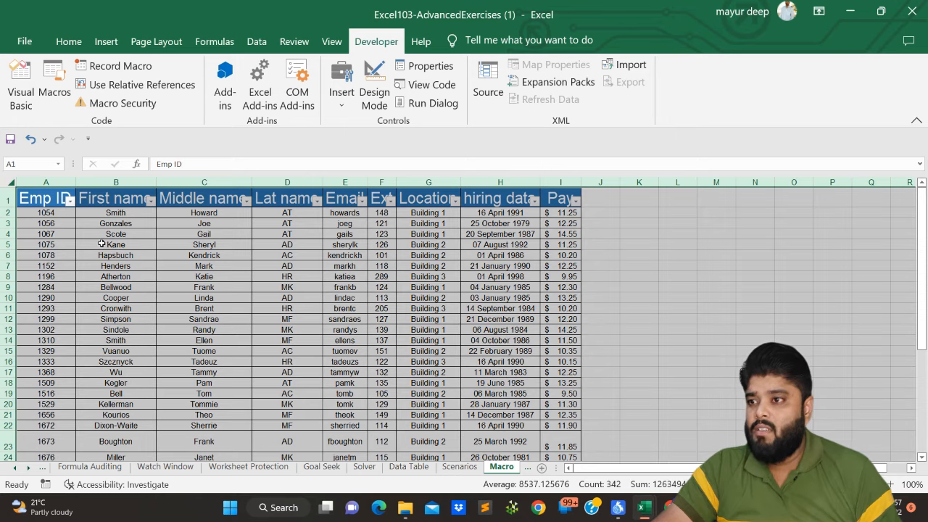
# Widen column H slightly so the hiring data header clears its filter arrow.
pyautogui.click(222, 248)
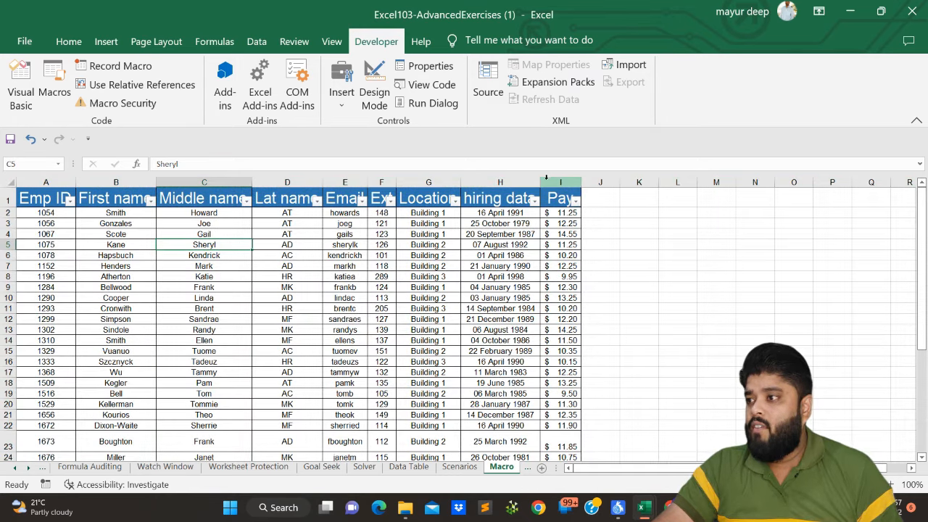
pyautogui.moveTo(541, 181); pyautogui.dragTo(549, 181)
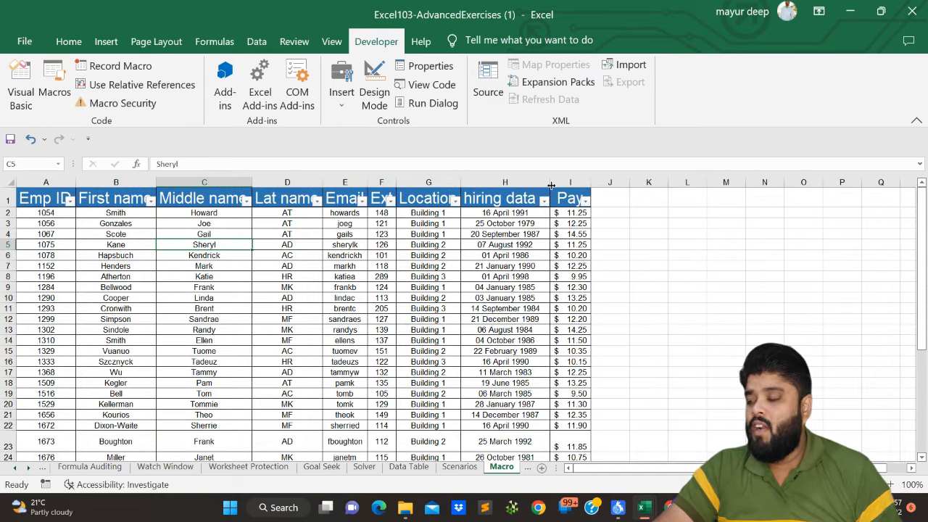
pyautogui.click(477, 203)
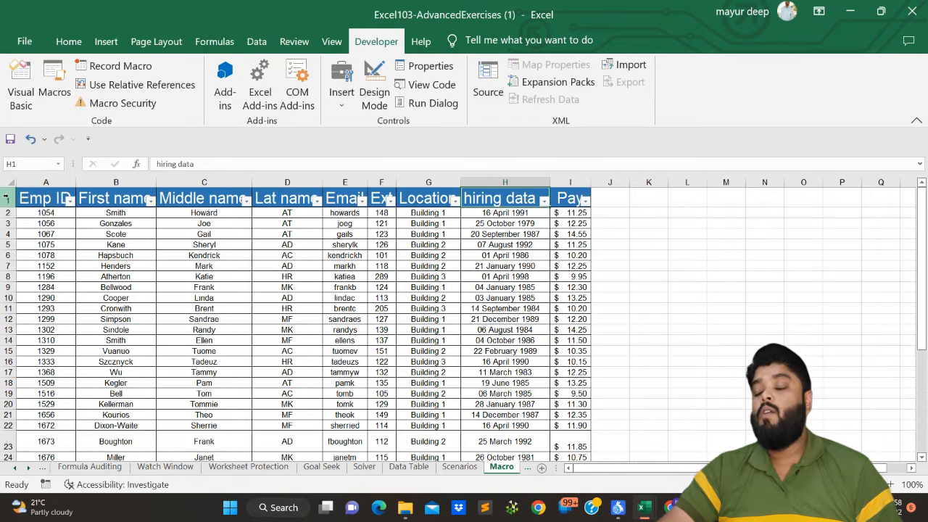
pyautogui.click(6, 179)
pyautogui.click(246, 245)
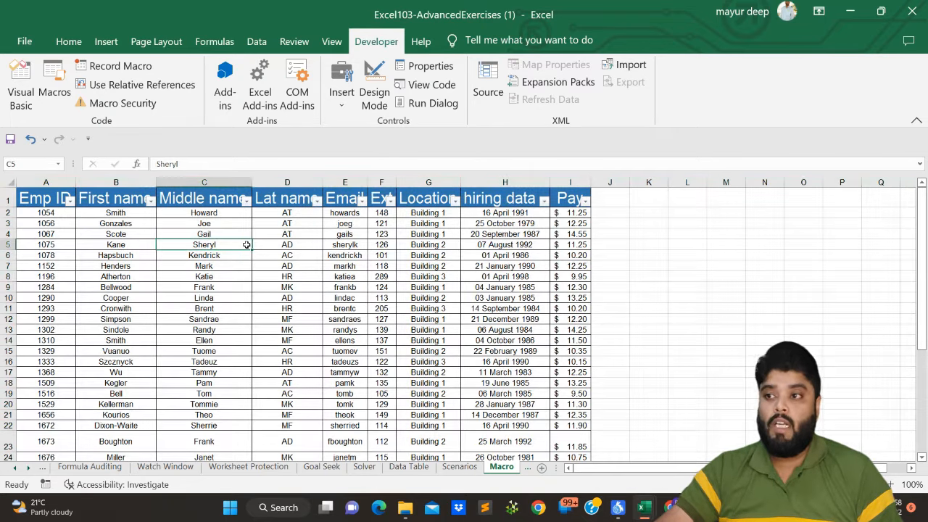
pyautogui.click(515, 198)
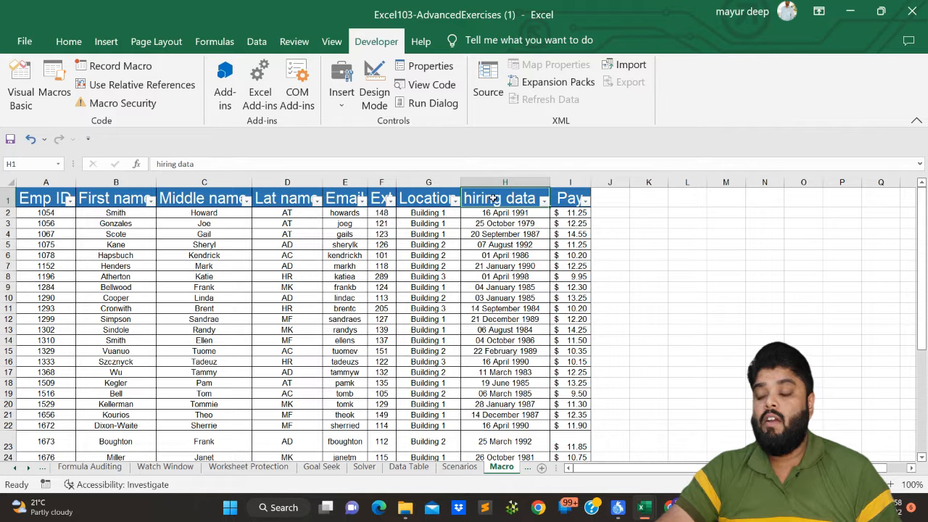